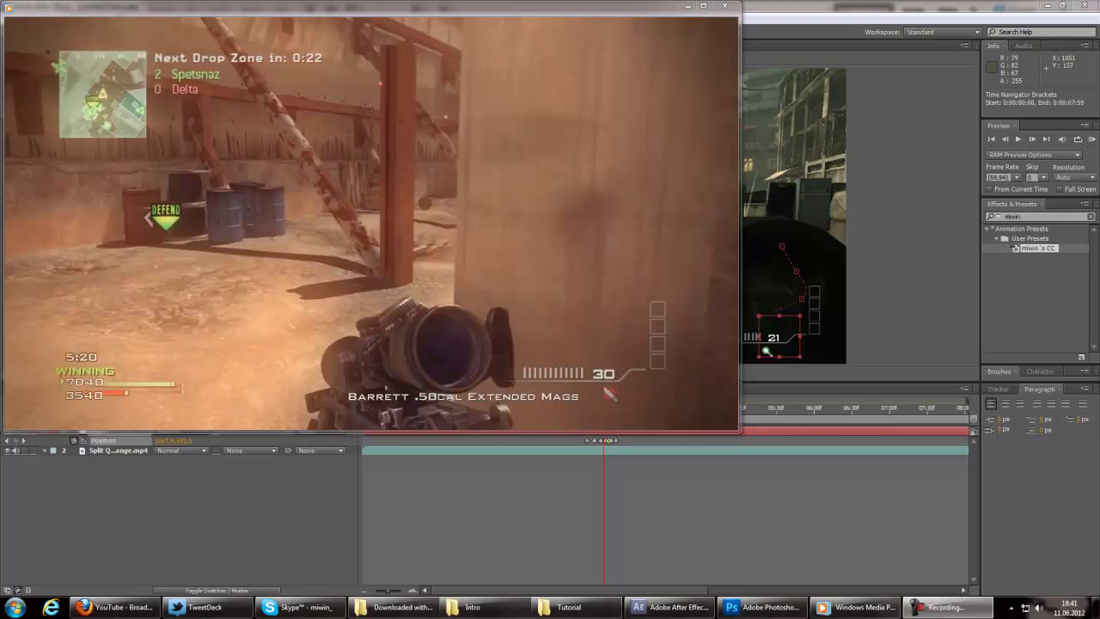
- Play the rendered Final video, pausing on the radio-wave shot at 00:31
mouse_move(329, 392)
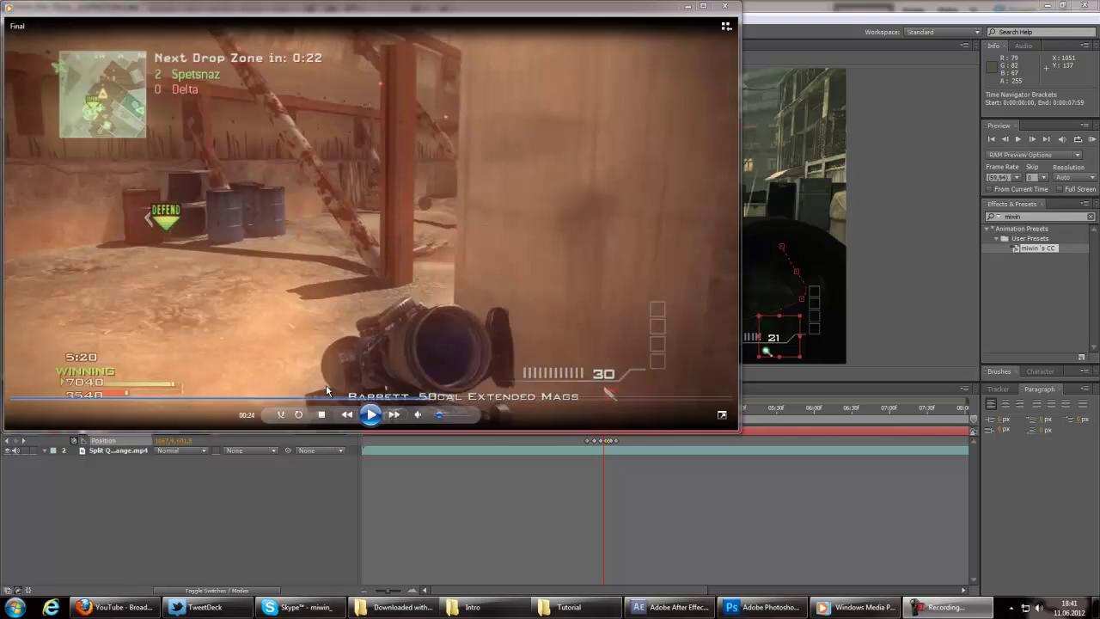
click(363, 417)
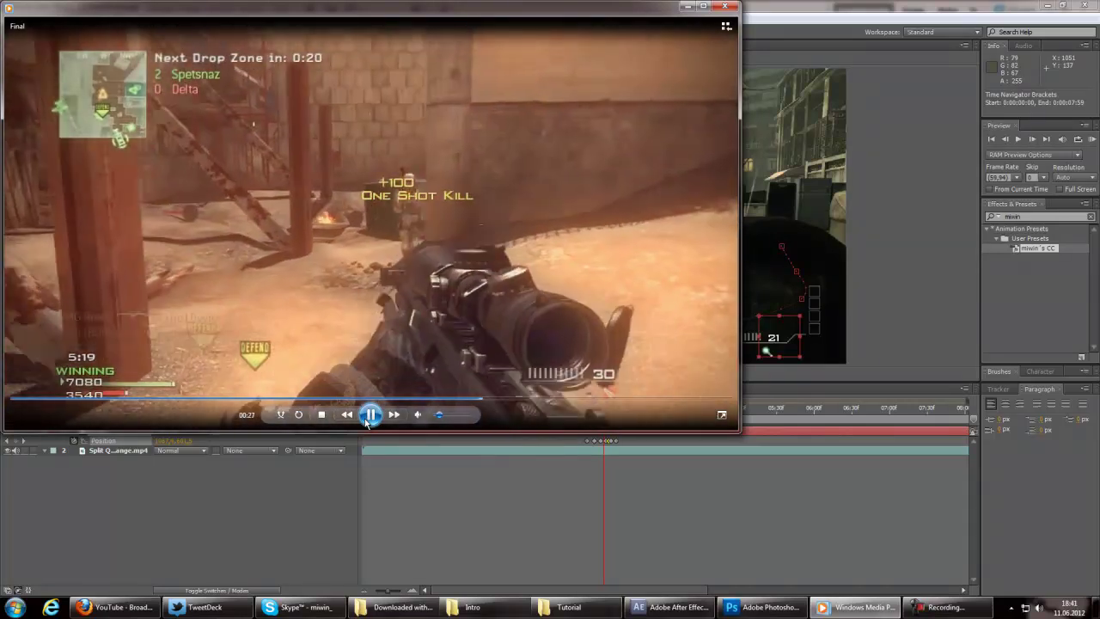
click(369, 416)
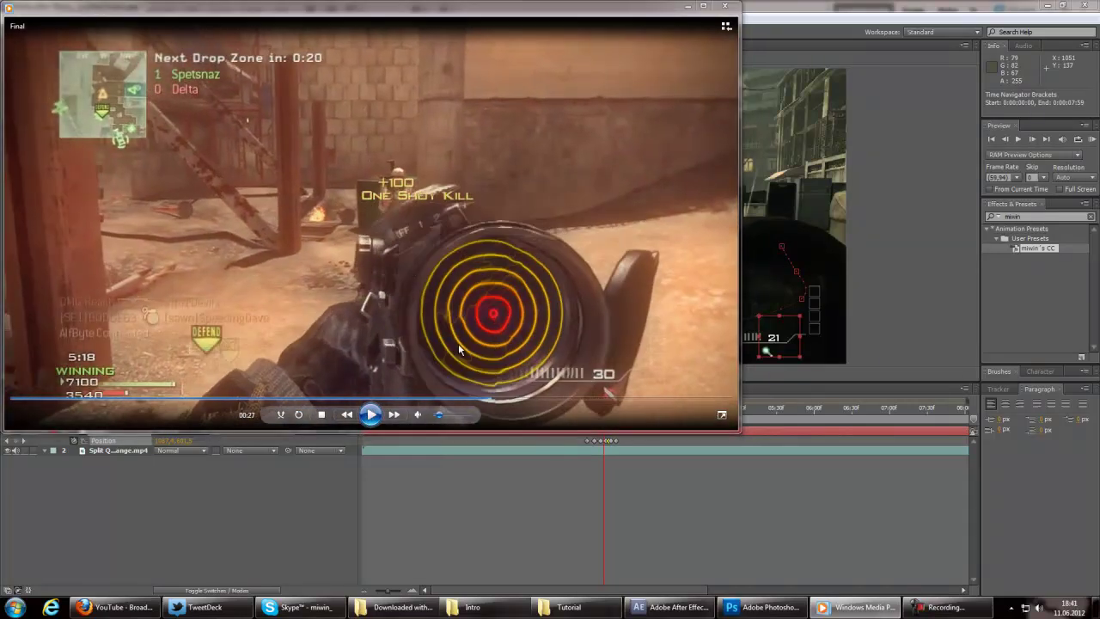
click(370, 416)
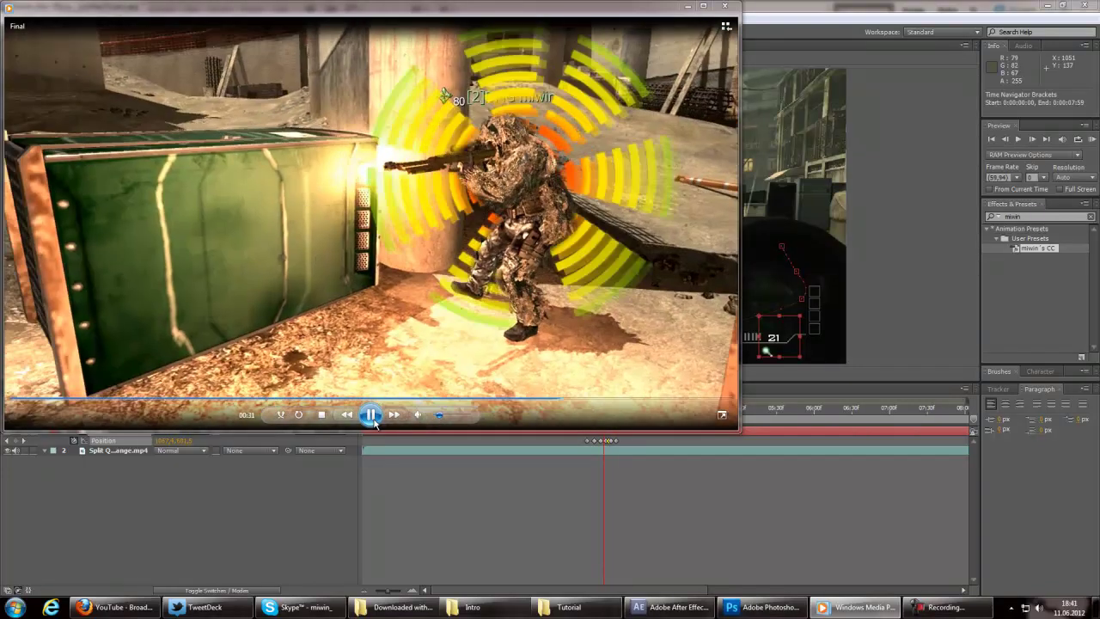
click(371, 415)
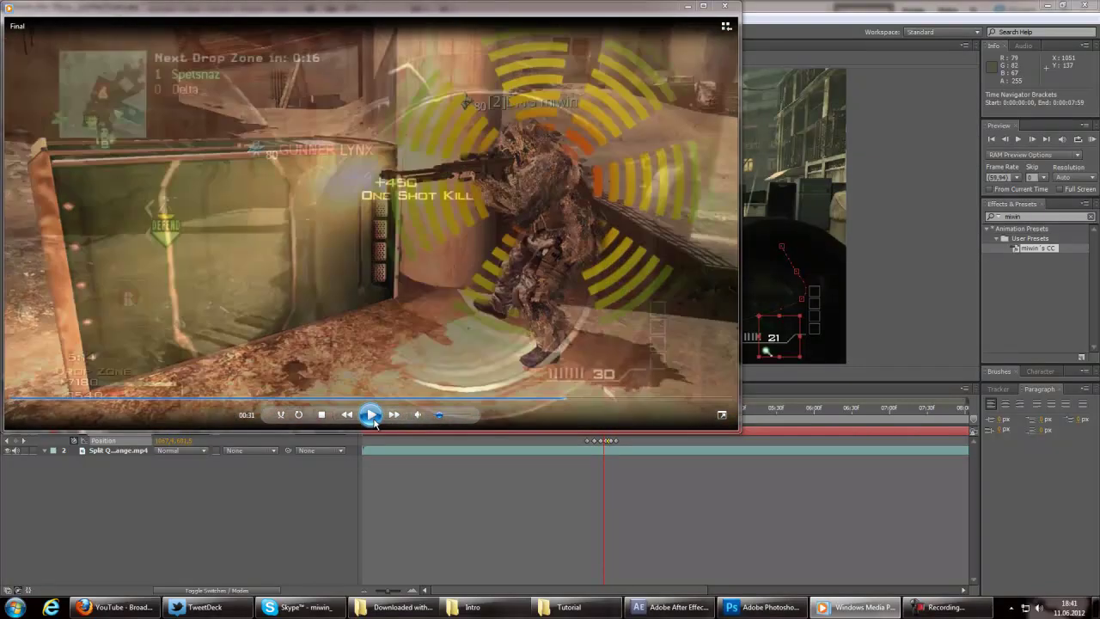
click(557, 404)
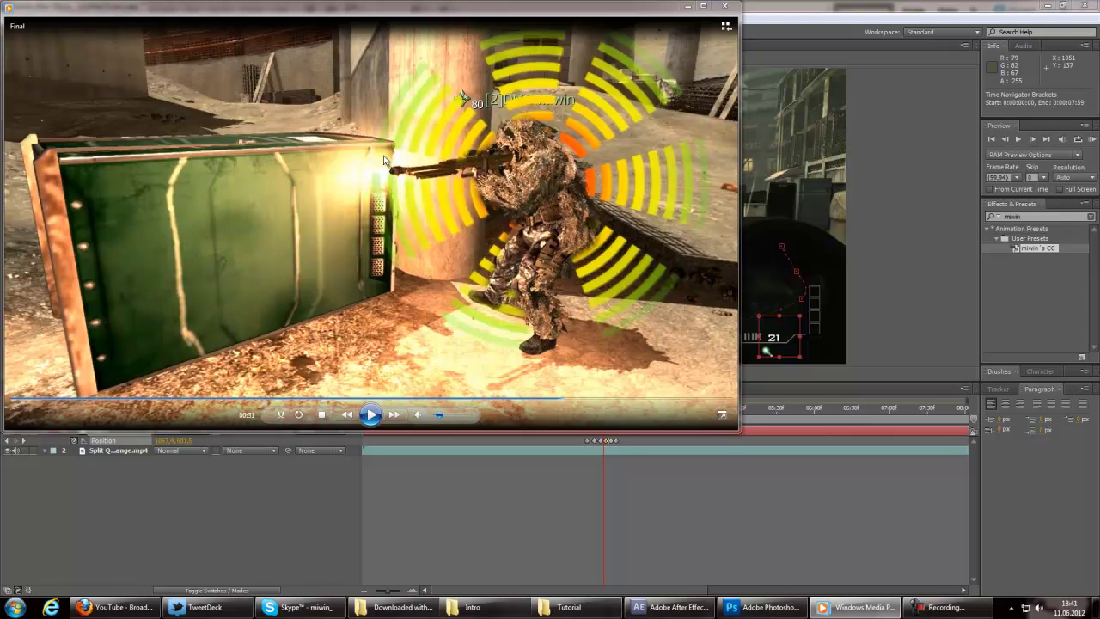
- Close Media Player, scrub Final to 0:00:03:53, then return Clip to 0:00:03:13
click(726, 7)
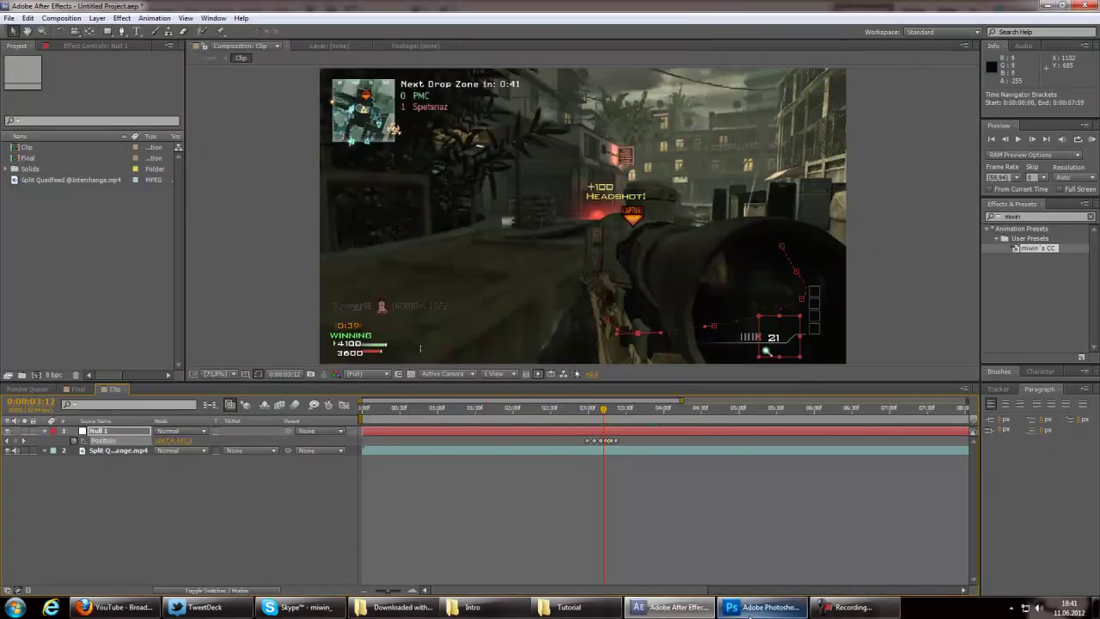
click(77, 389)
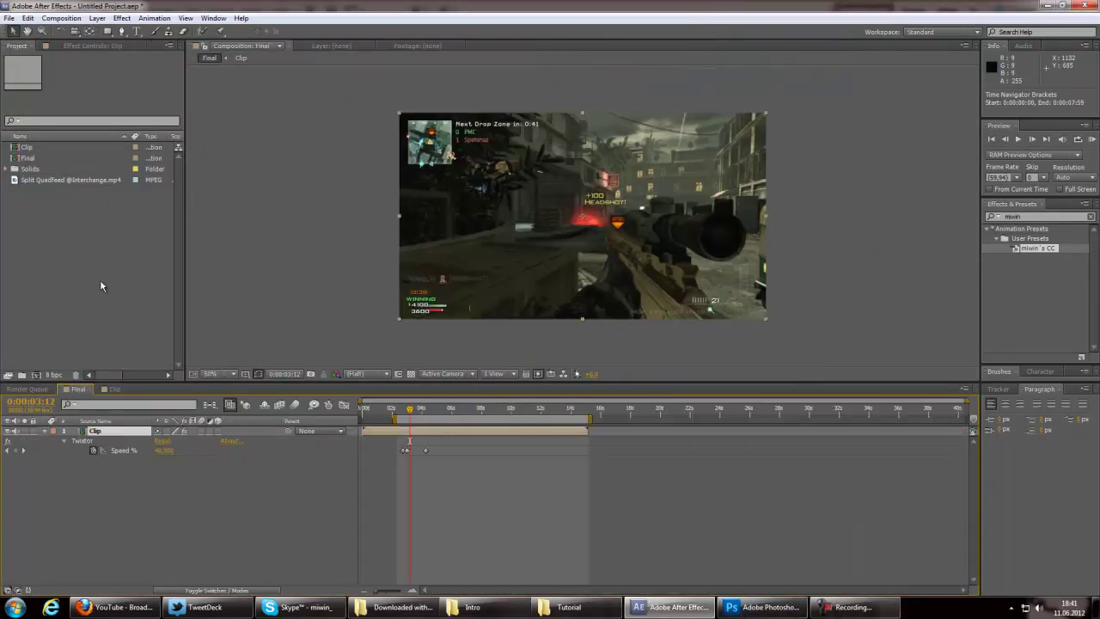
click(139, 314)
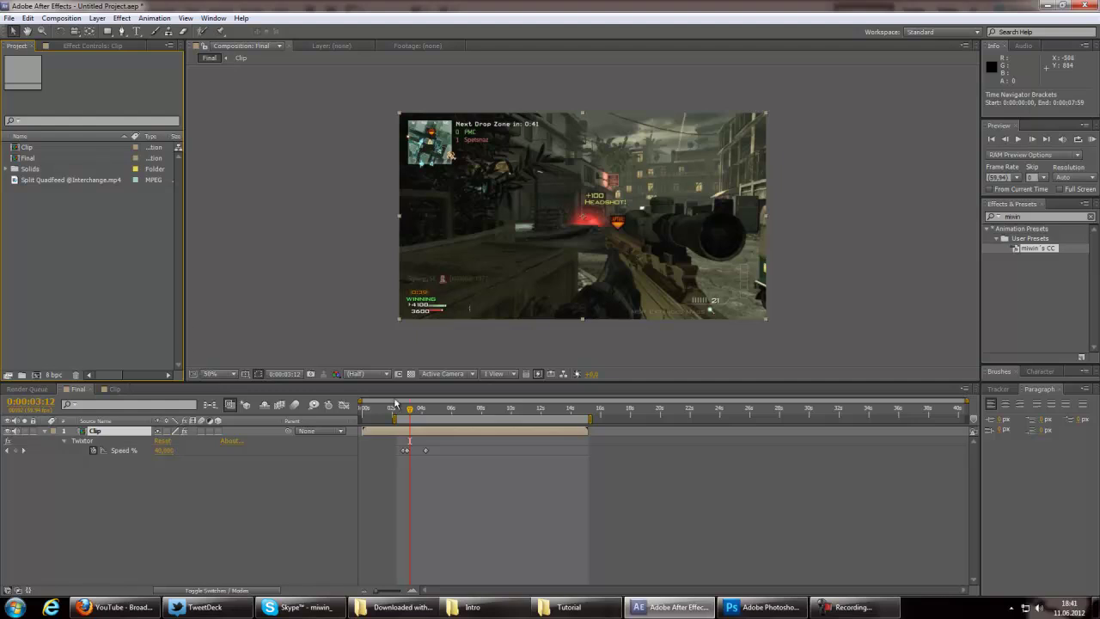
drag(412, 418, 420, 419)
click(113, 388)
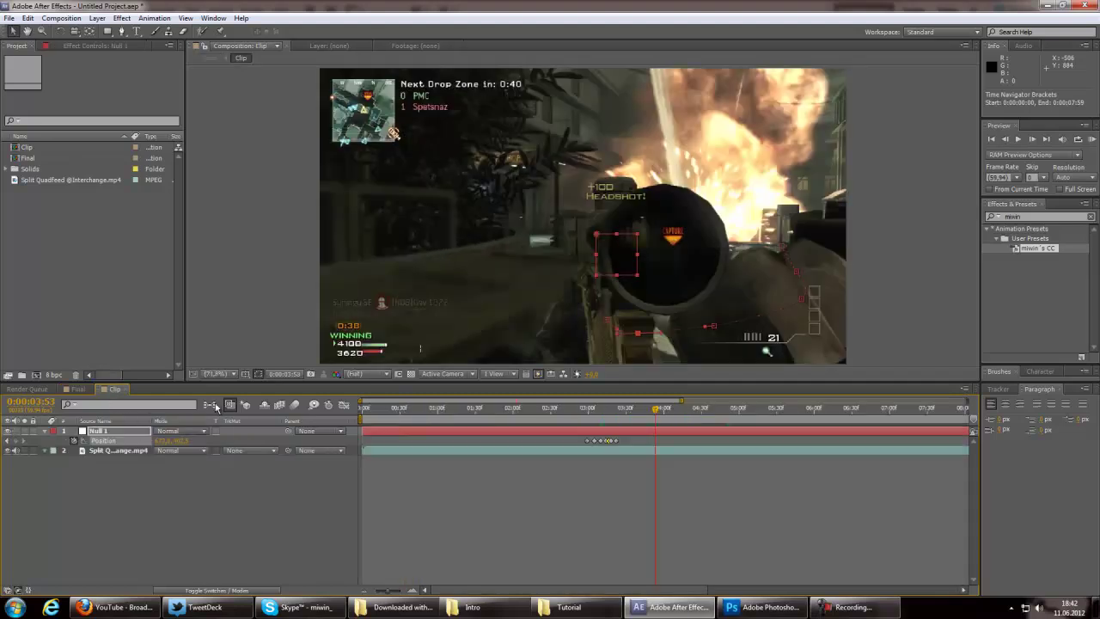
drag(591, 411, 607, 414)
- Create a new 1500 × 1500 px Photoshop document
click(761, 606)
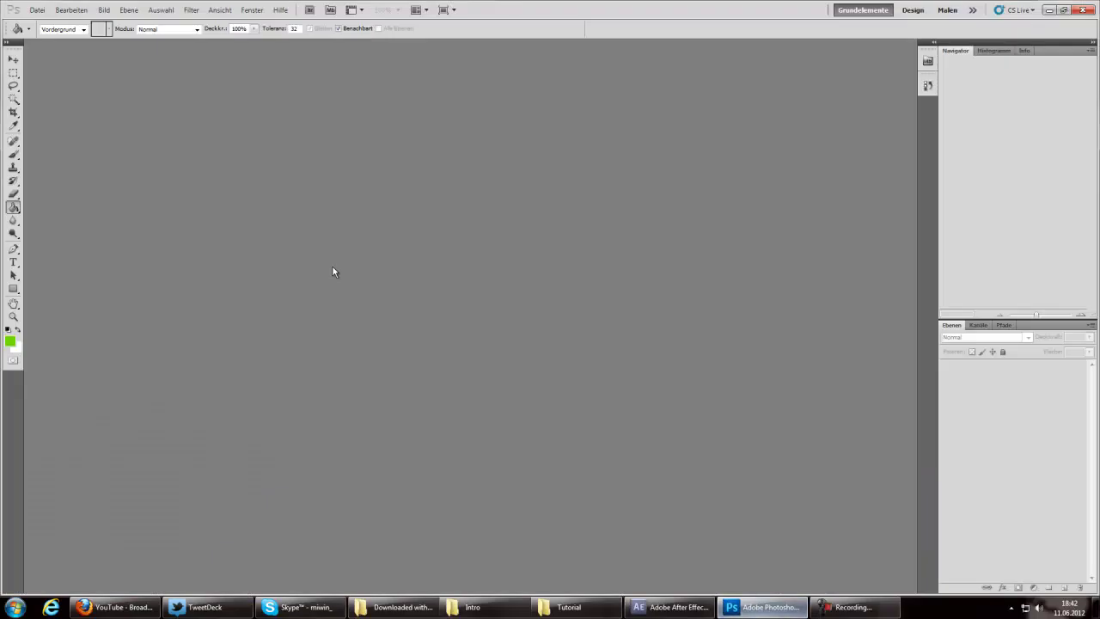
click(37, 9)
click(48, 25)
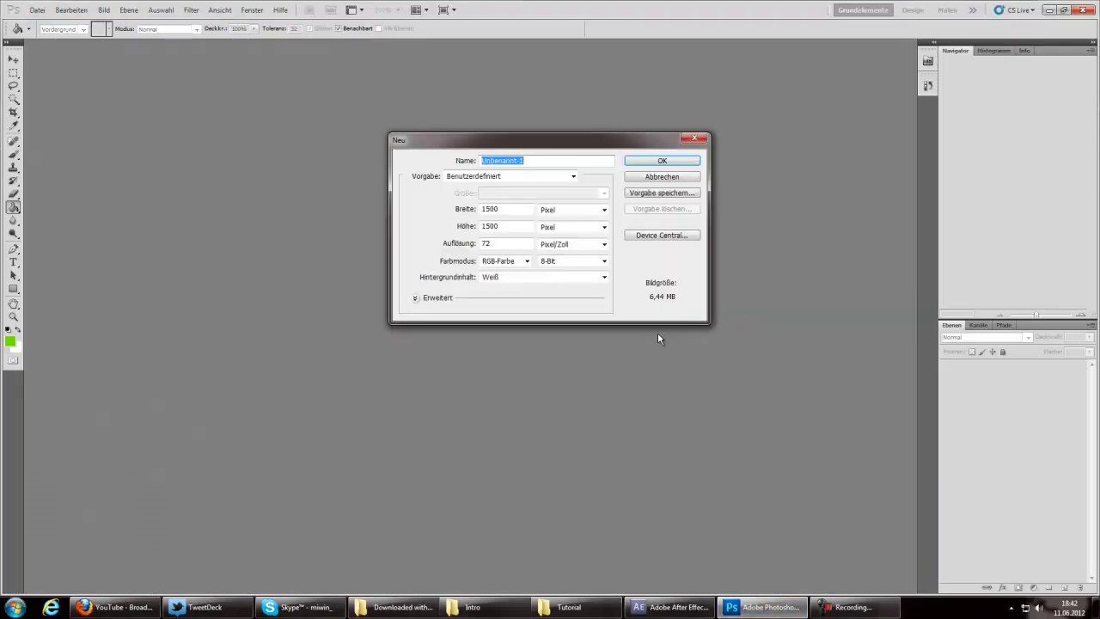
key(Tab)
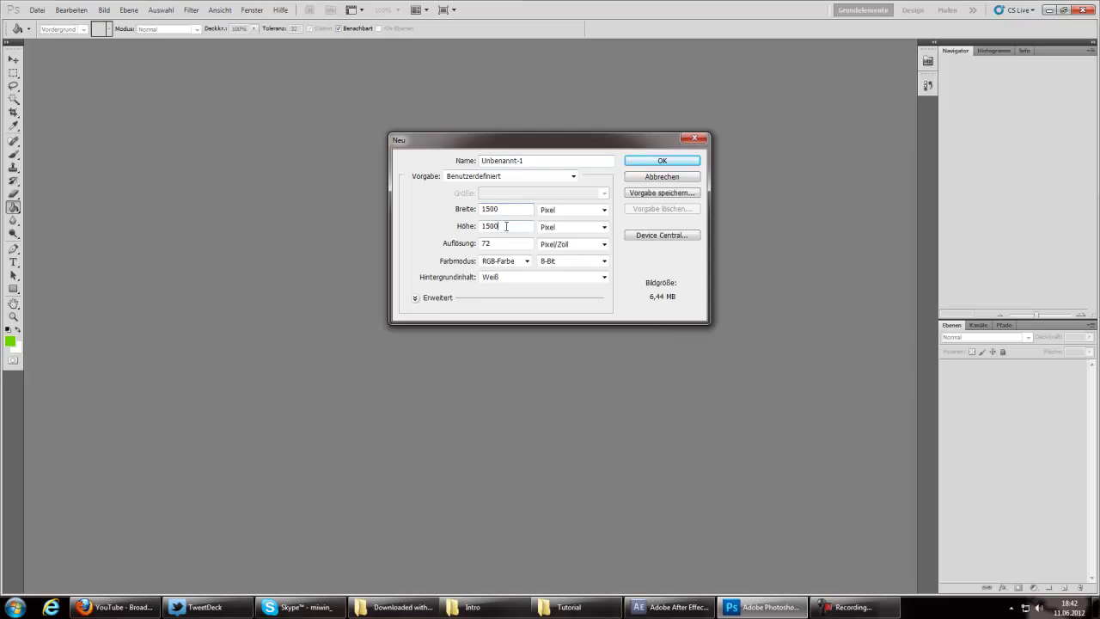
drag(506, 226, 471, 234)
click(661, 161)
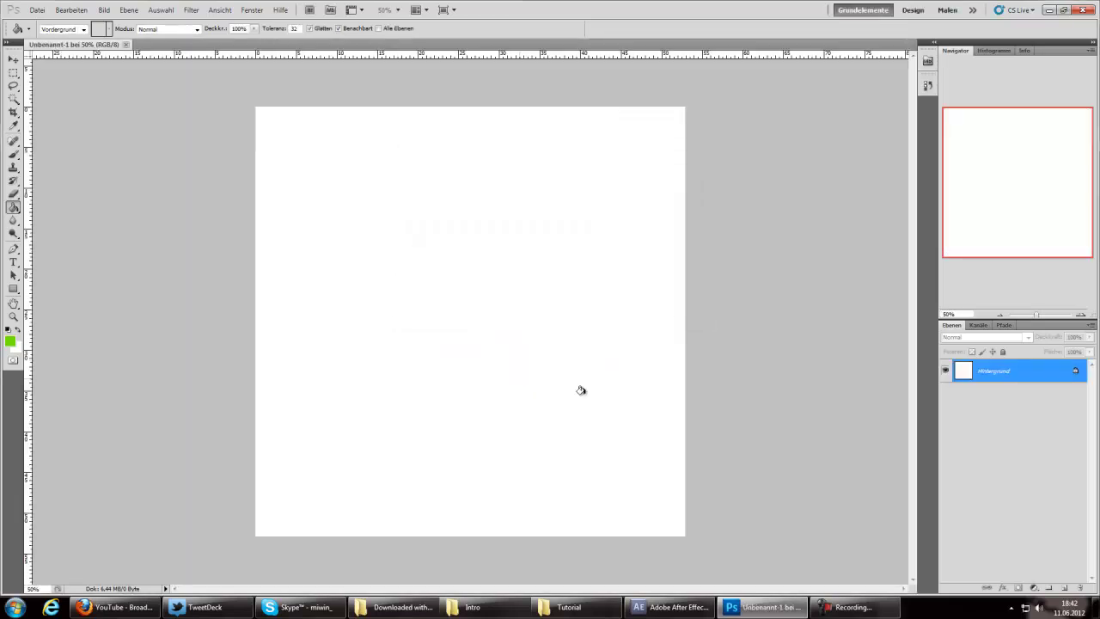
- Add a new layer, delete the Hintergrund background, and fill the layer green
click(1063, 587)
click(1006, 394)
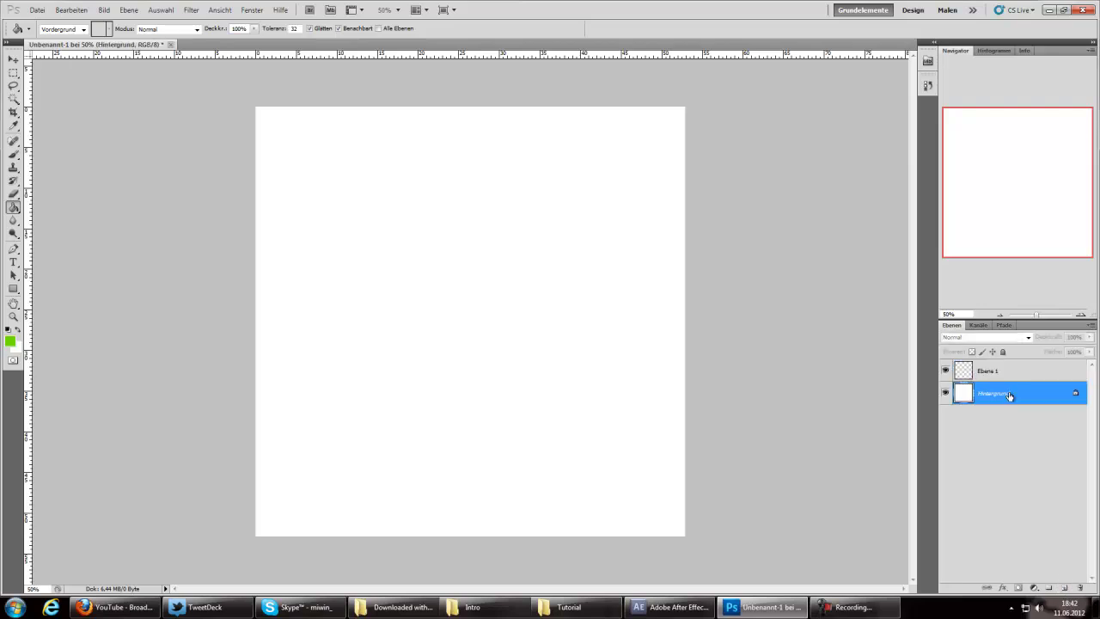
key(Delete)
click(381, 306)
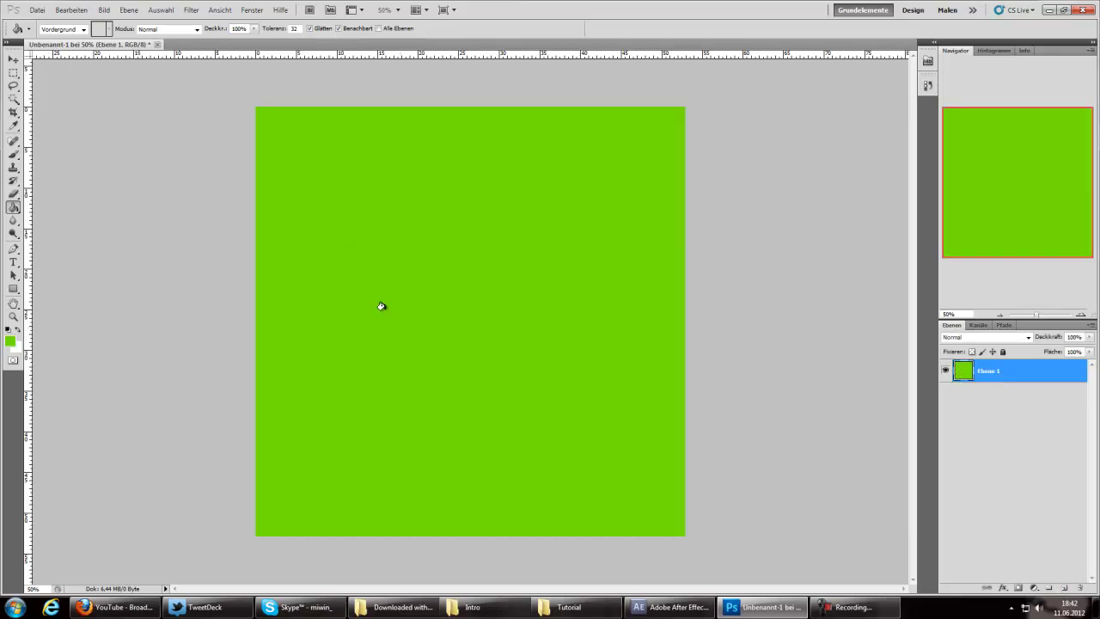
- Add a radial Gradient Overlay to the layer using the Spektrum gradient
double_click(1016, 384)
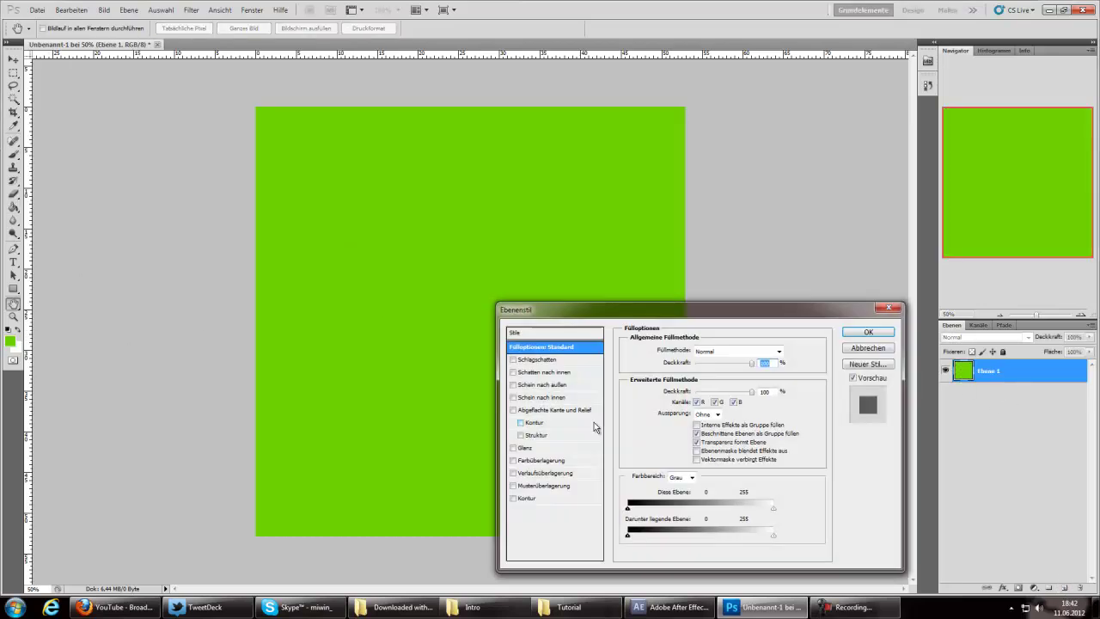
click(533, 472)
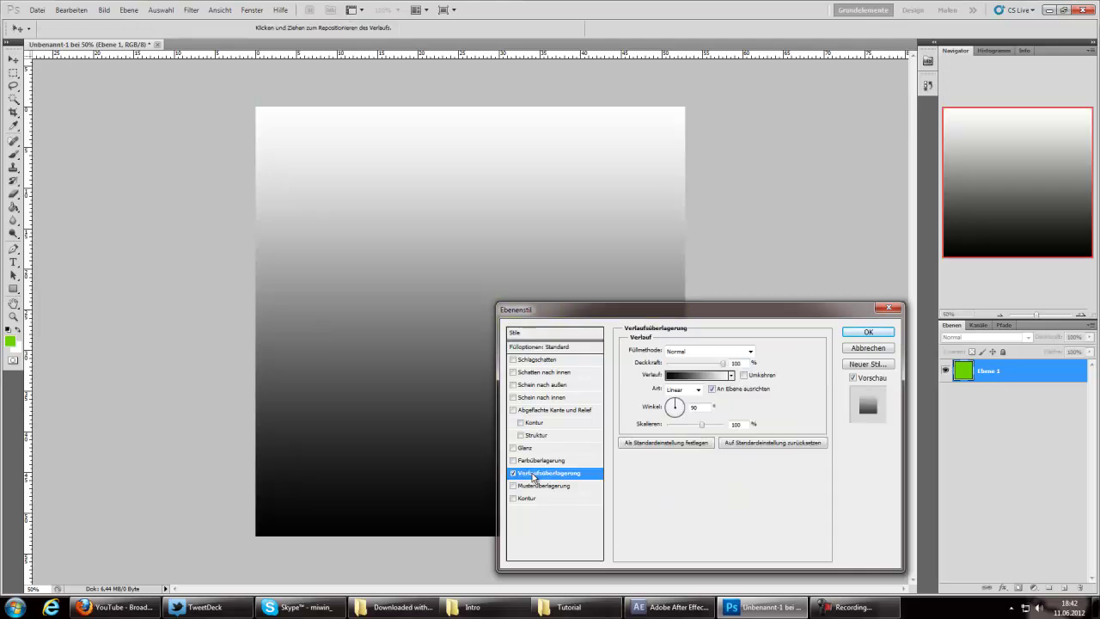
click(682, 393)
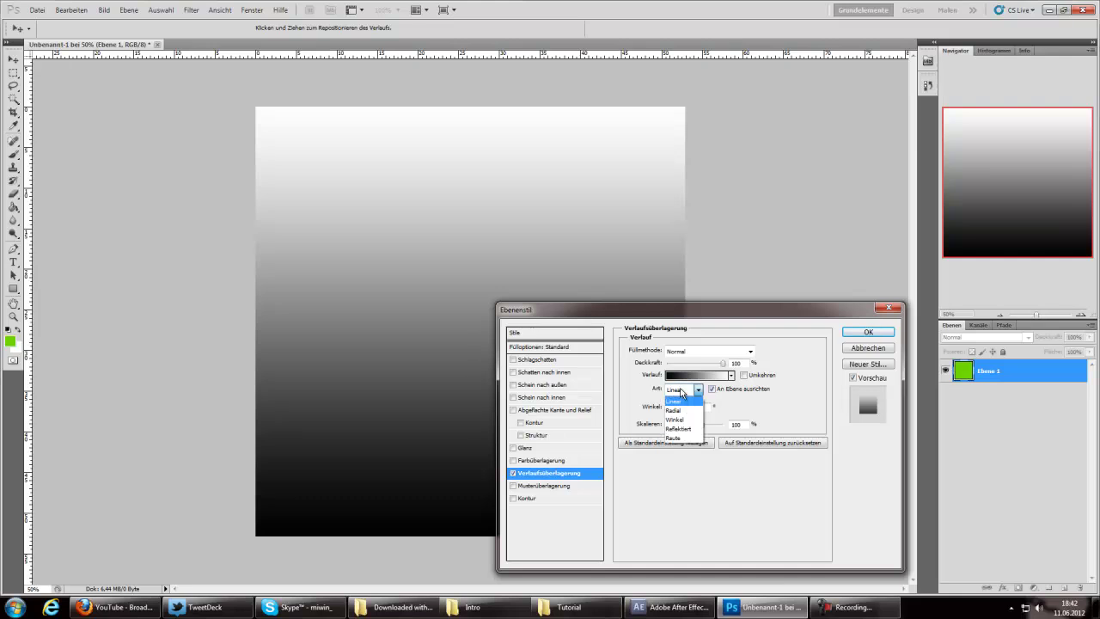
click(682, 412)
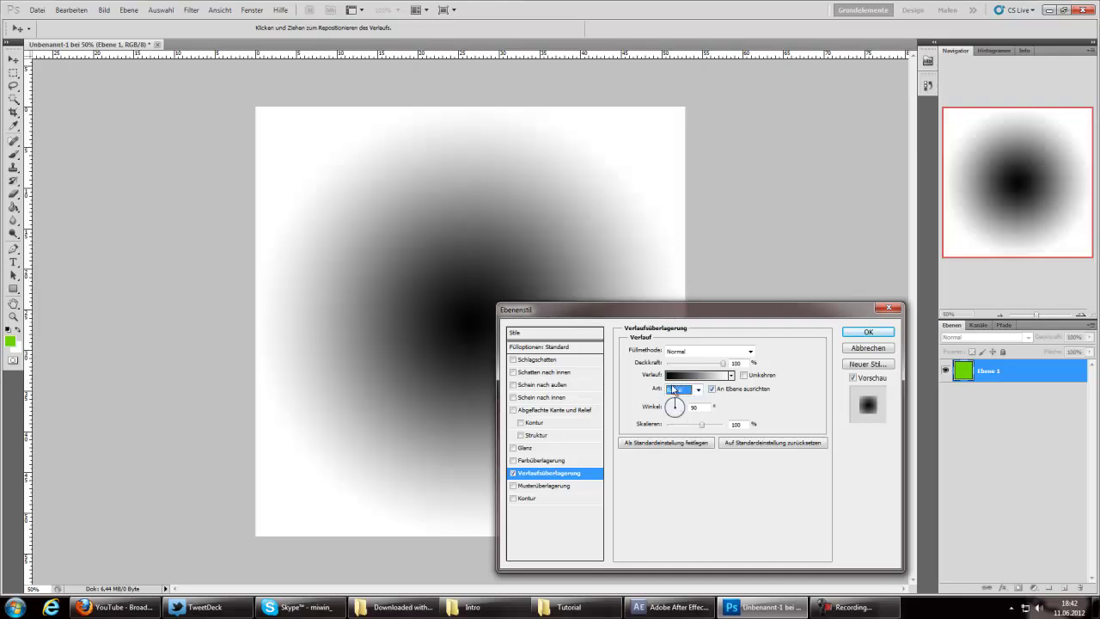
click(698, 375)
drag(781, 241, 692, 263)
click(745, 323)
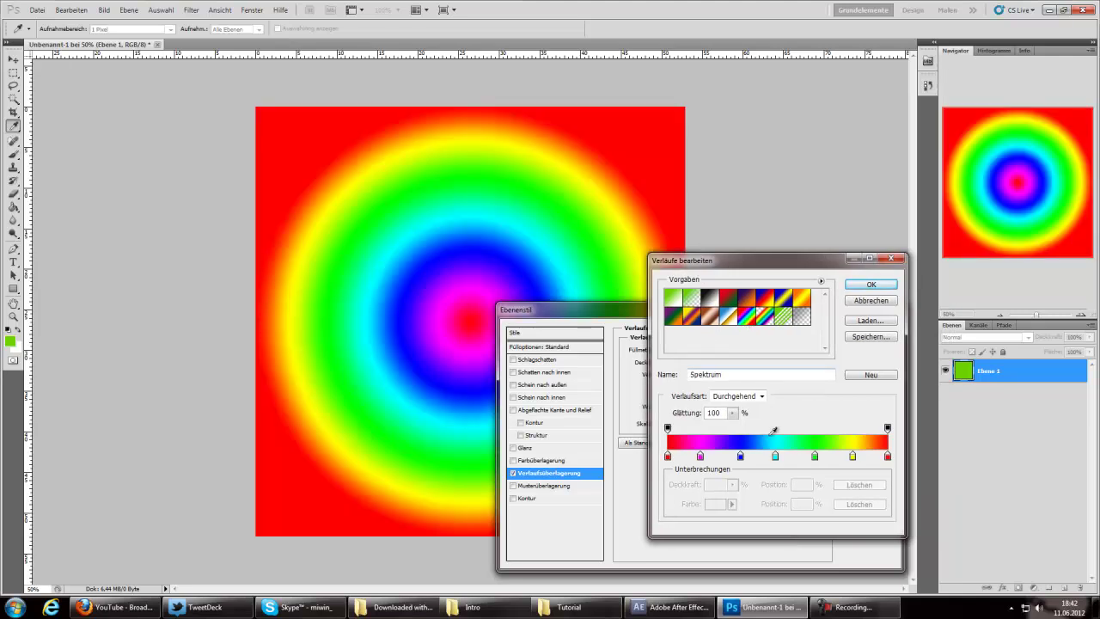
click(769, 323)
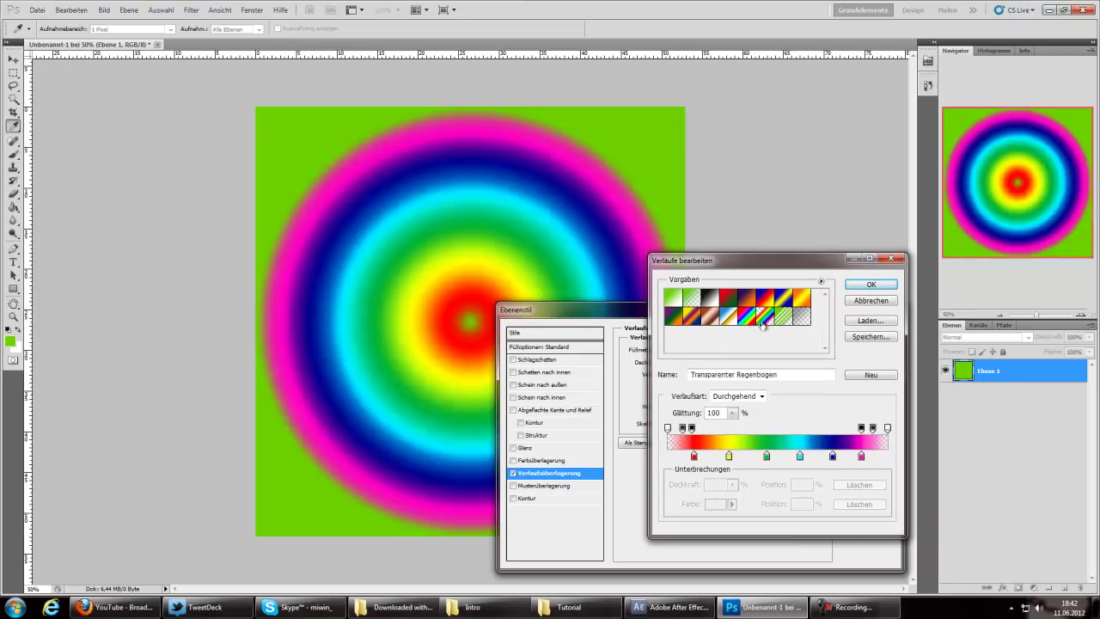
click(750, 320)
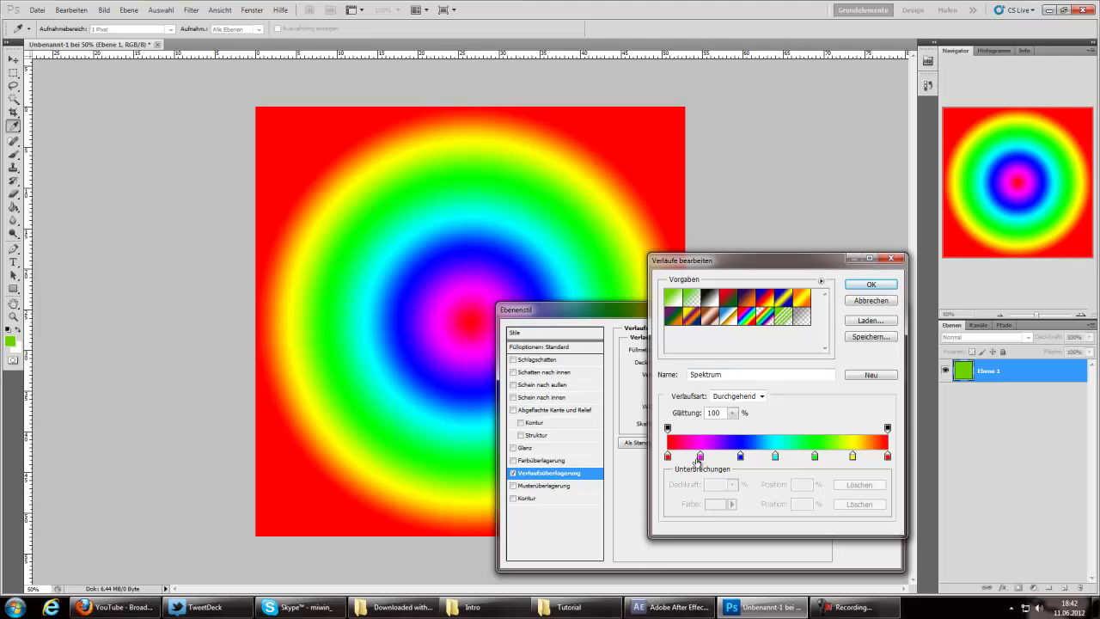
- Rearrange the gradient stops to red–yellow–green, yellow at 42, and confirm
click(700, 456)
drag(700, 456, 667, 456)
drag(737, 457, 668, 456)
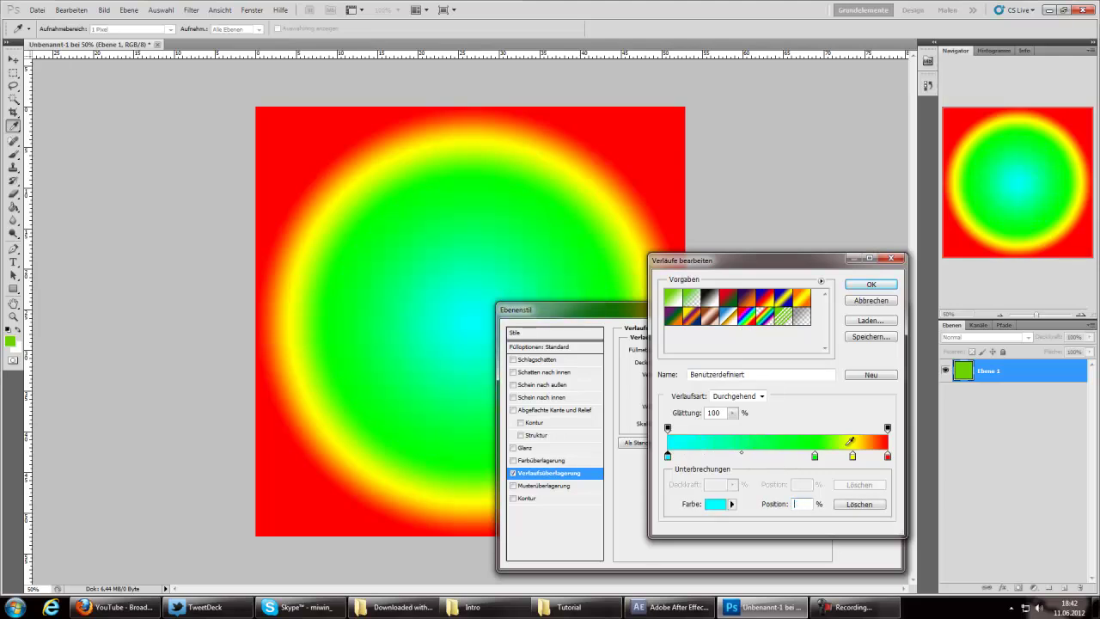
click(887, 456)
drag(887, 456, 667, 456)
drag(852, 456, 887, 456)
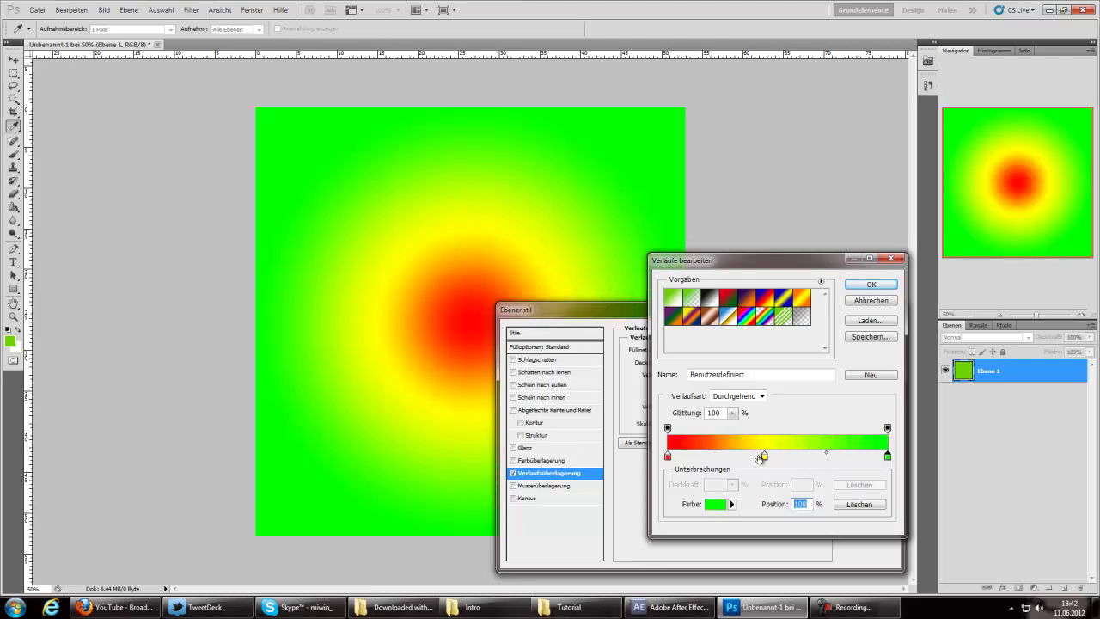
drag(764, 456, 748, 458)
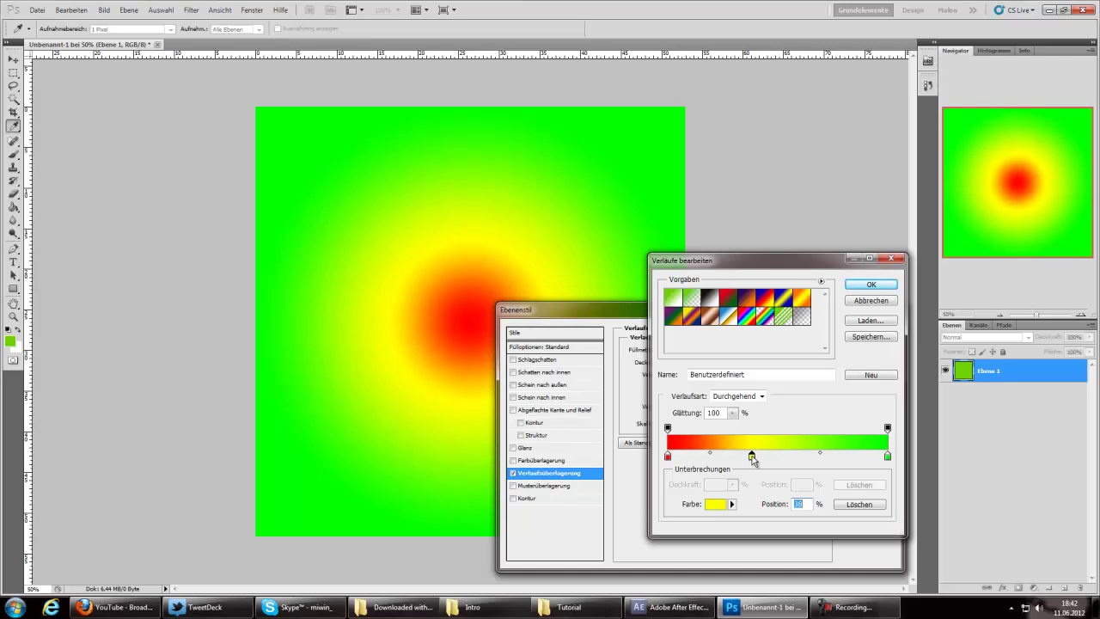
click(870, 285)
- Save the gradient document as Wave Color.psd and return to After Effects
click(867, 332)
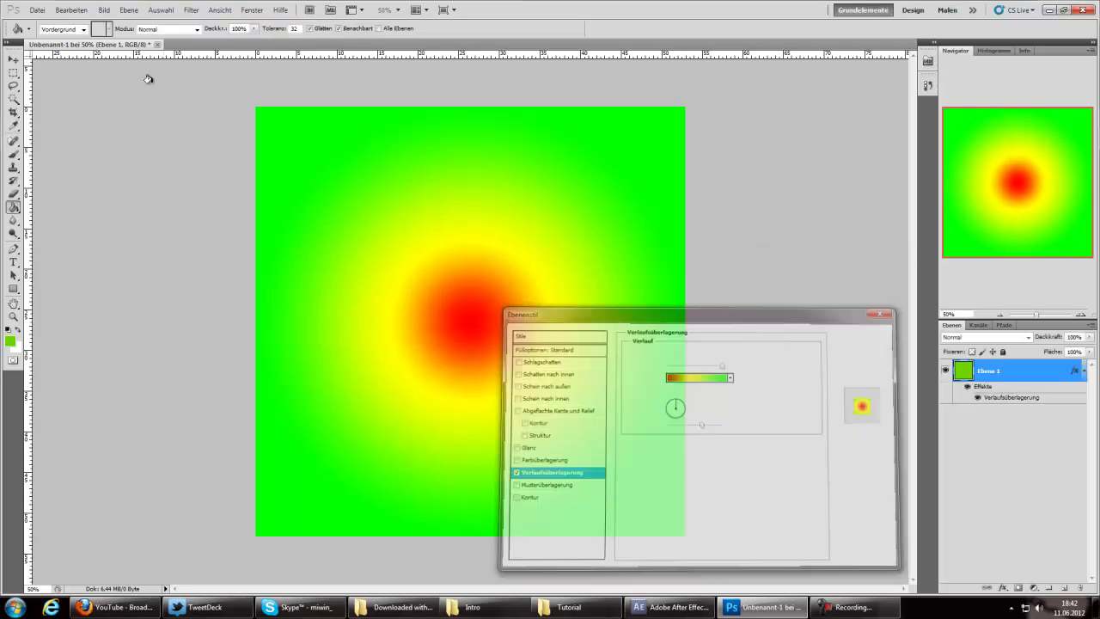
click(37, 9)
click(98, 186)
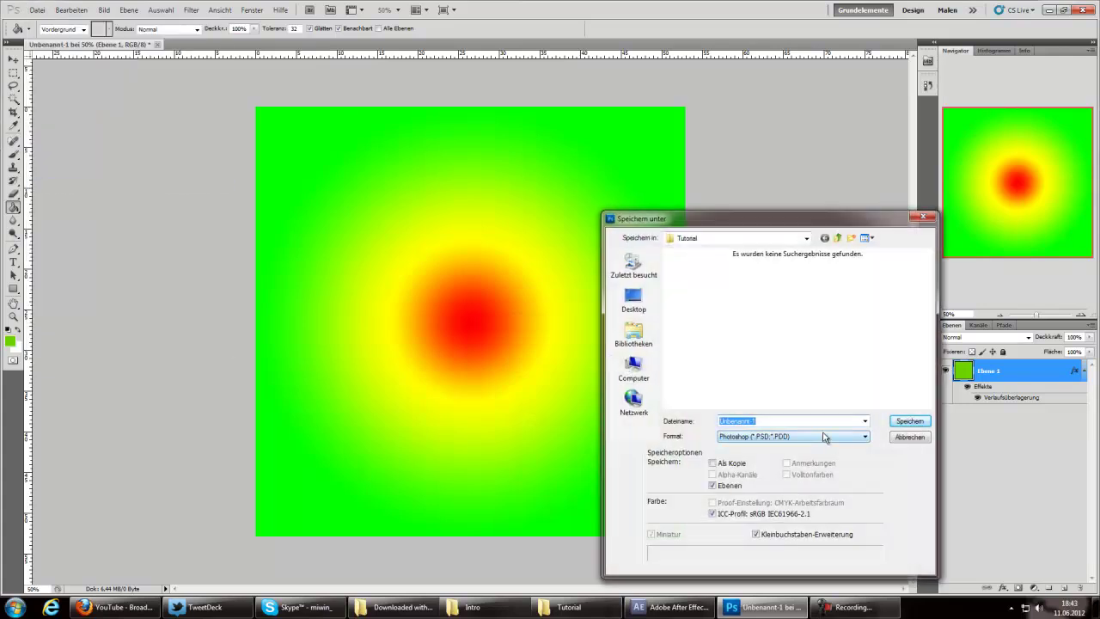
text(Wave Color)
key(Return)
key(Return)
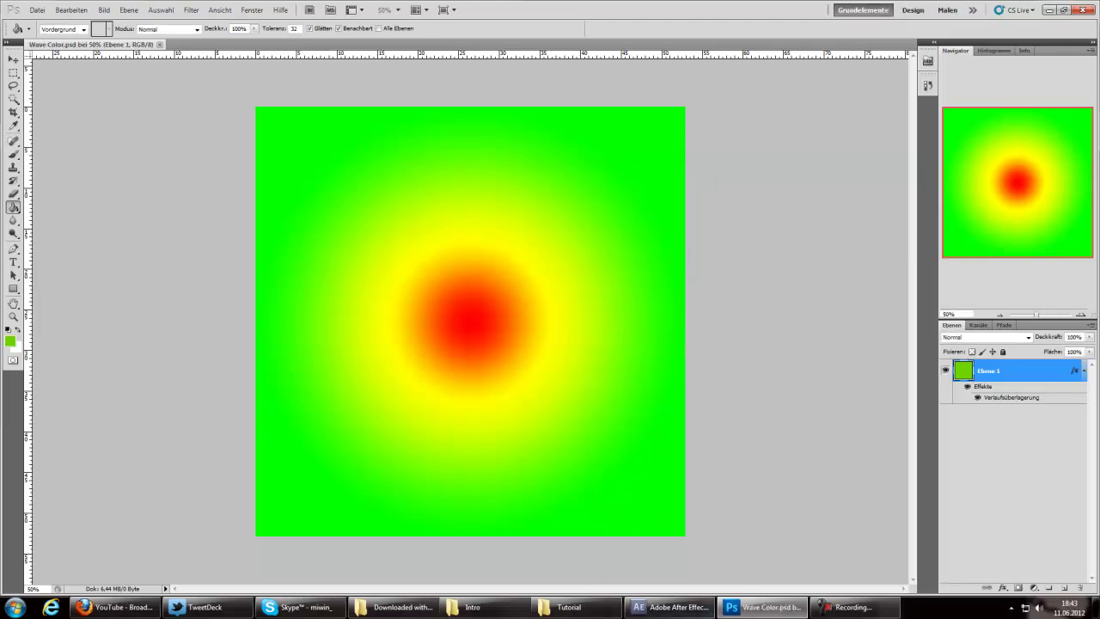
click(670, 607)
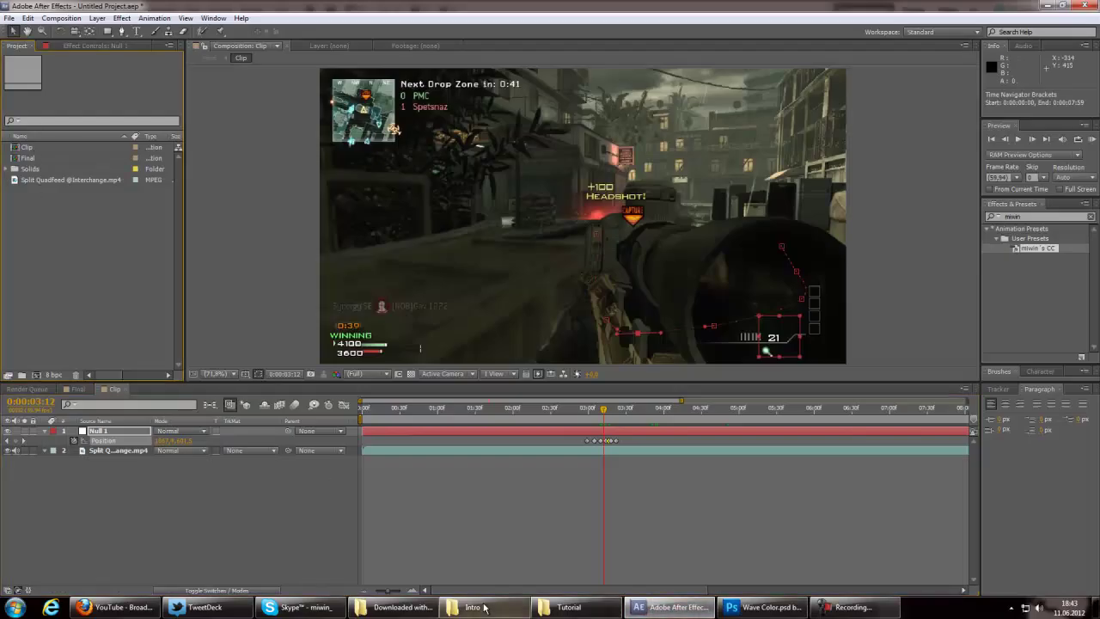
- Import Wave Color.psd into the project as merged footage
click(567, 606)
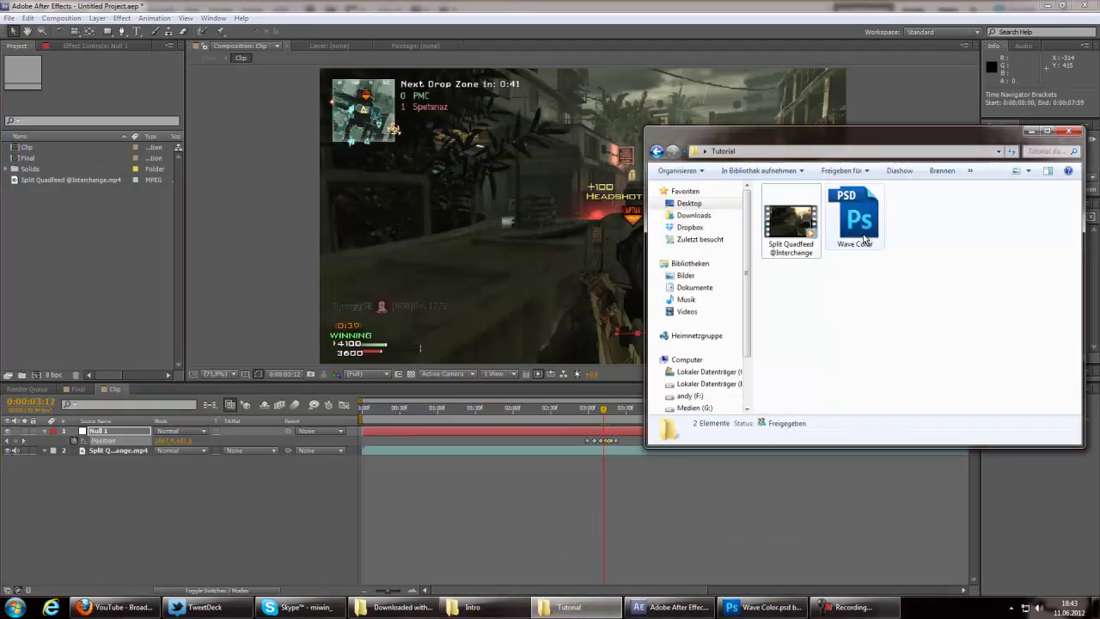
drag(865, 239, 87, 238)
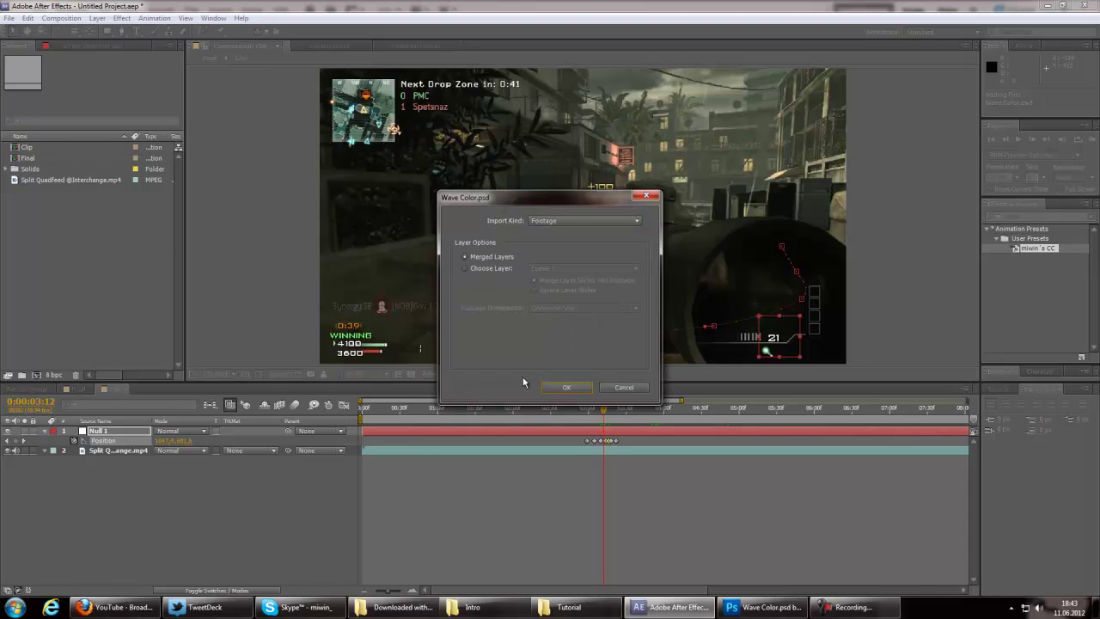
key(Return)
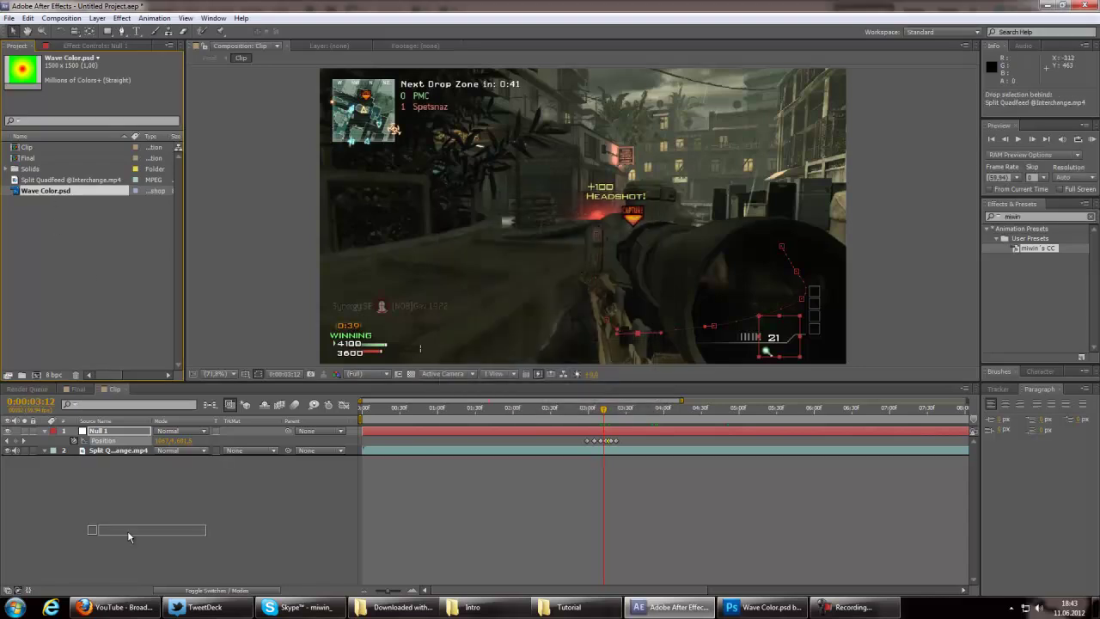
- Create a new 2000×2000 composition named Radio Waves
click(61, 18)
click(77, 29)
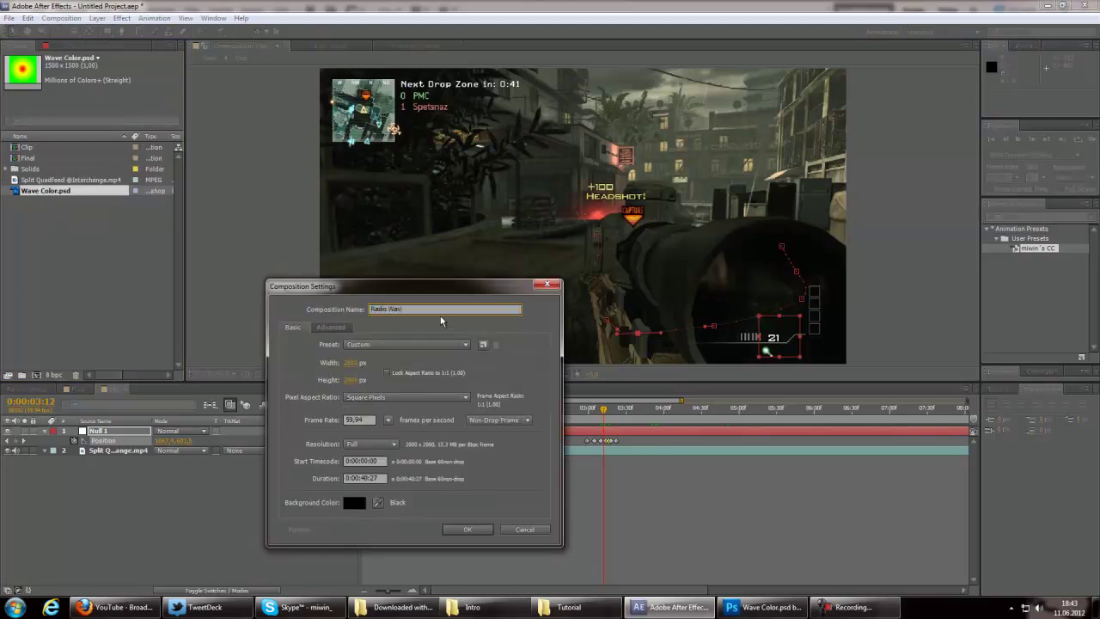
click(349, 362)
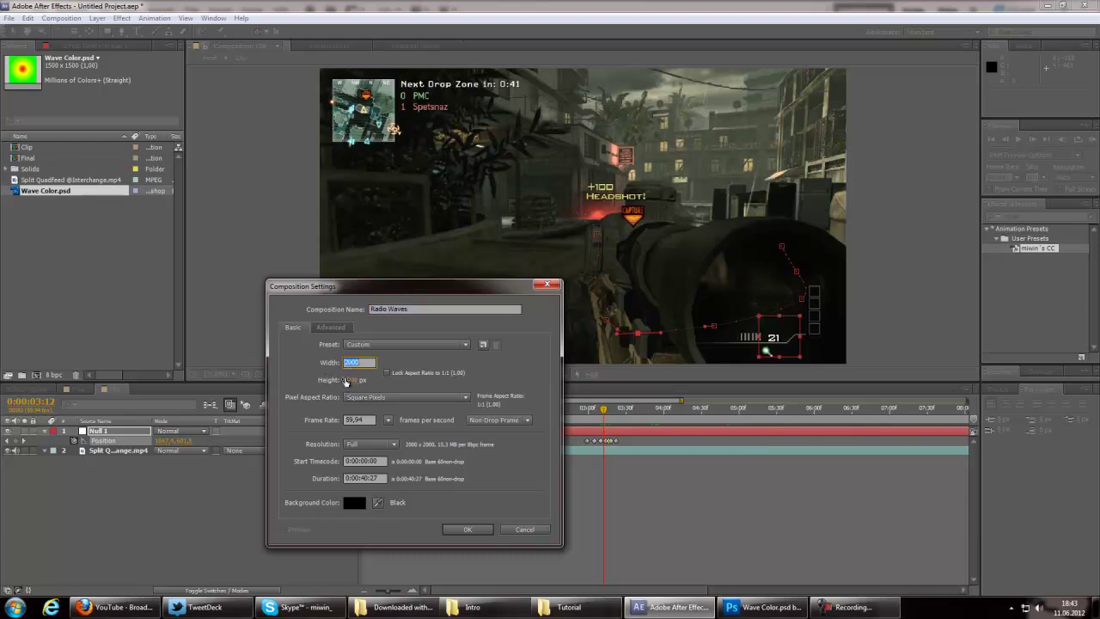
click(348, 379)
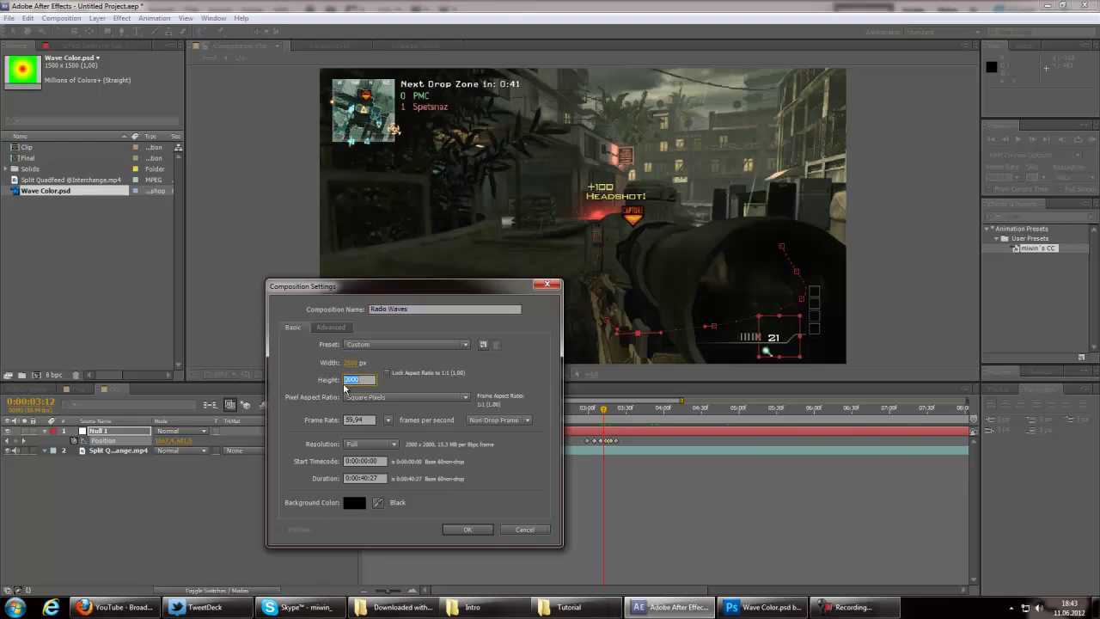
click(466, 528)
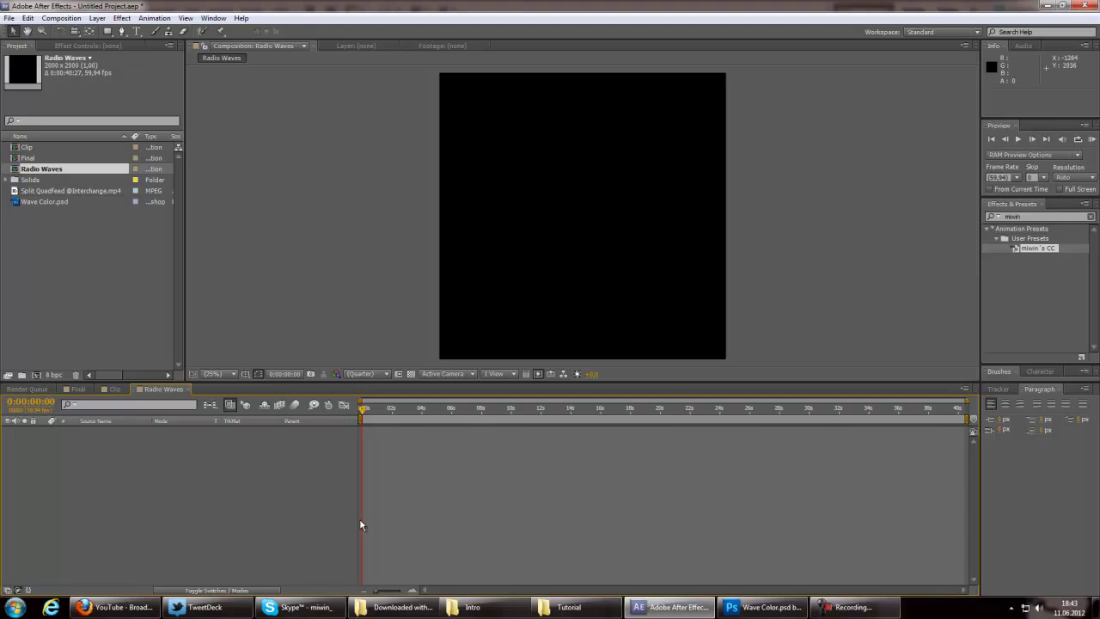
- Add a black solid layer named Radio Waves with Ctrl+Y
key(ctrl+y)
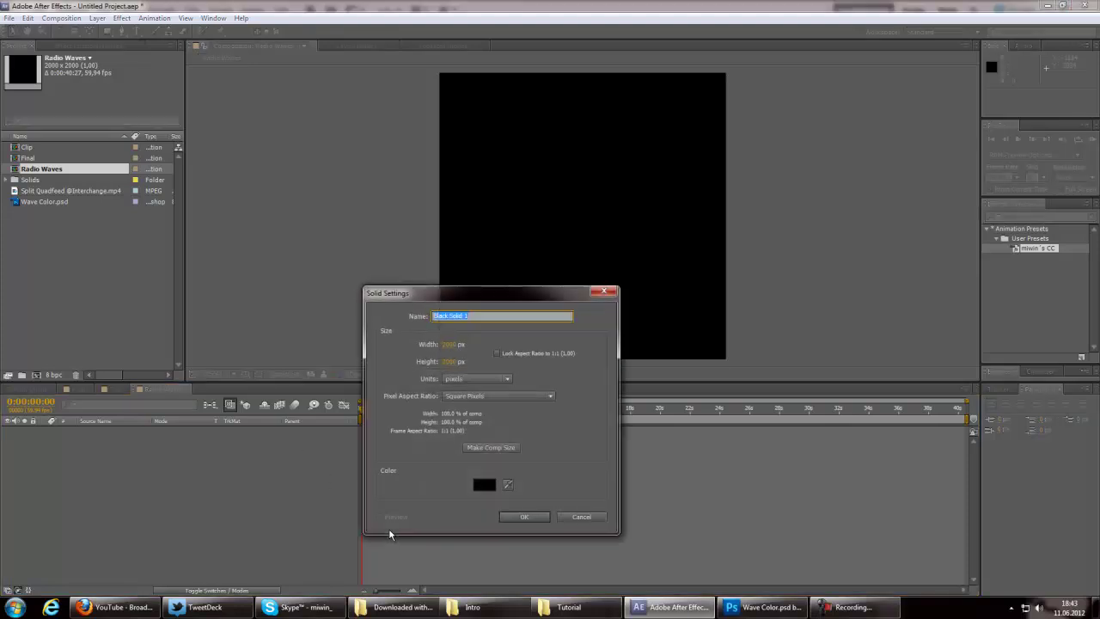
text(Radio Waves)
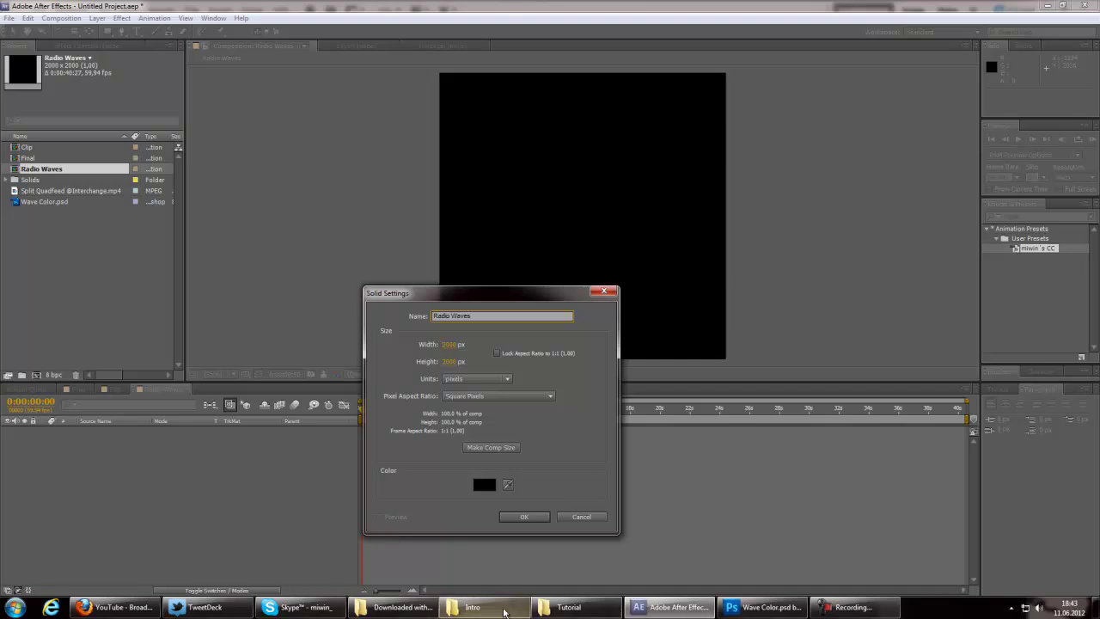
key(Return)
key(ctrl+5)
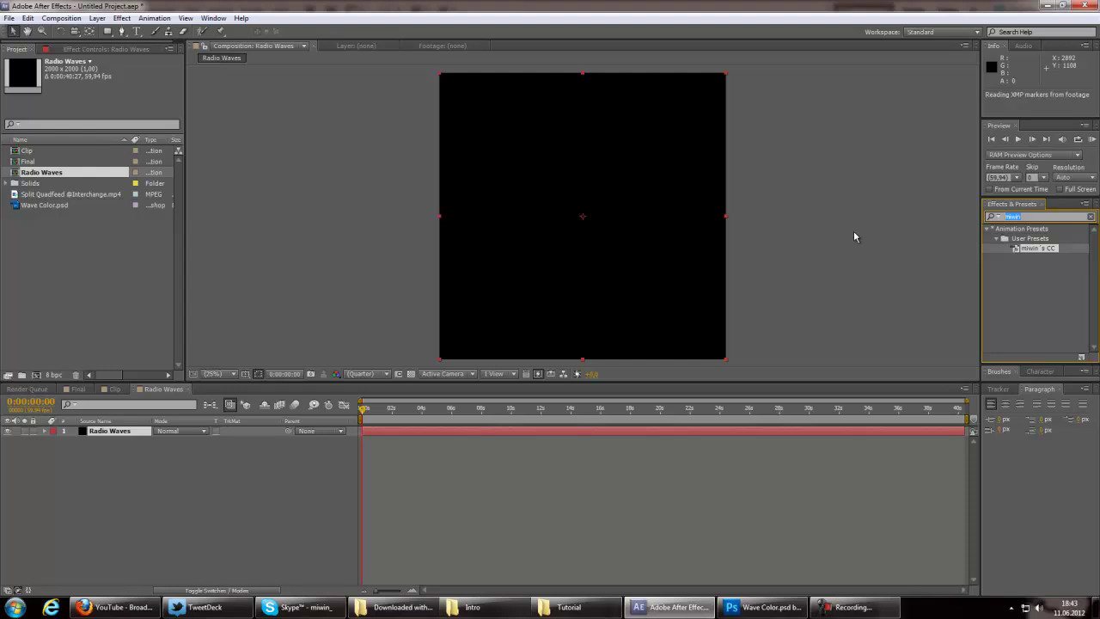
- Apply the Radio Waves effect to the solid and set Expansion to 4
text(Radio Wa)
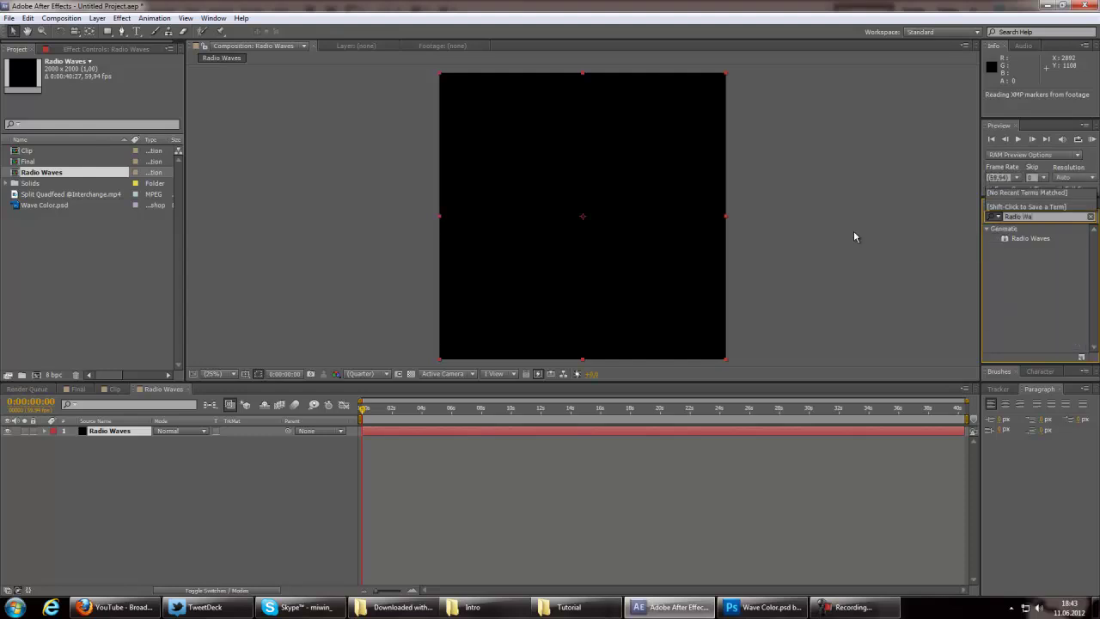
double_click(1027, 239)
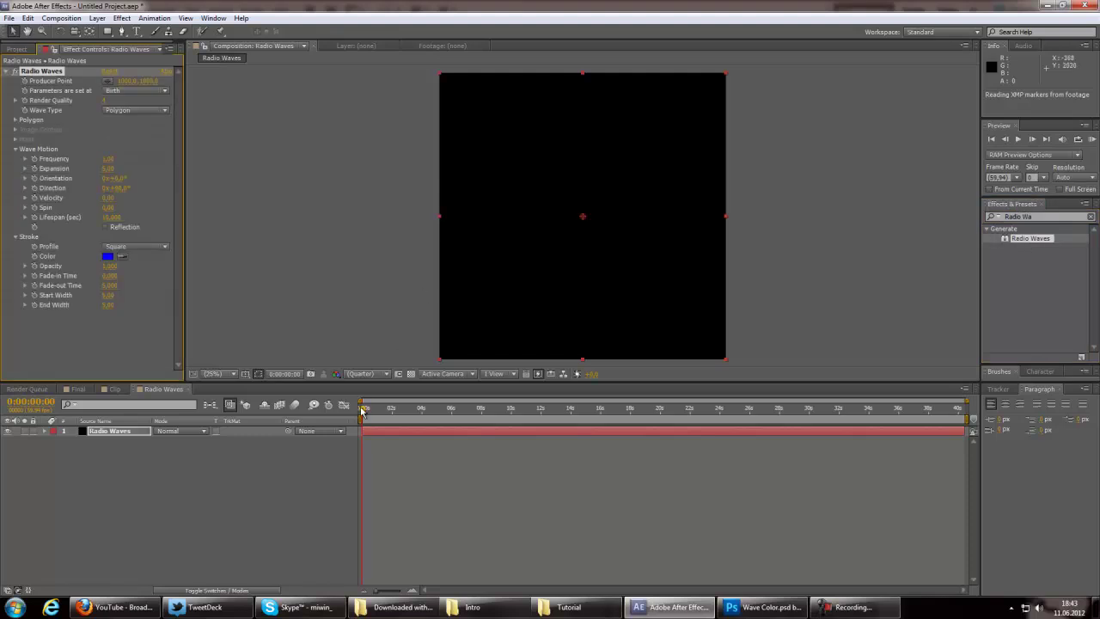
drag(363, 413, 472, 427)
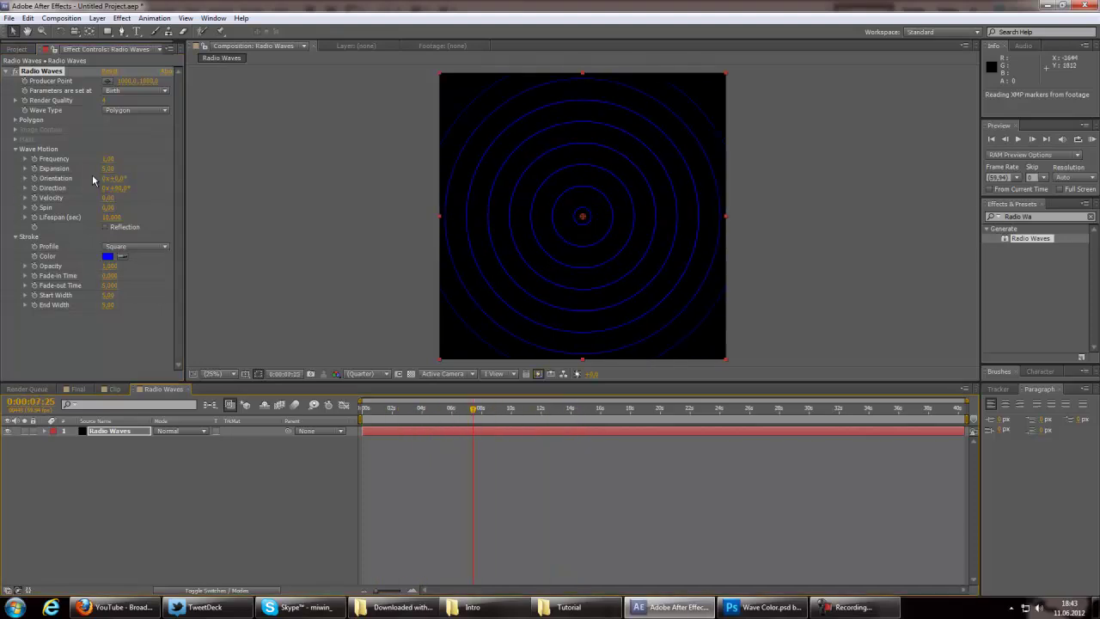
drag(107, 168, 96, 168)
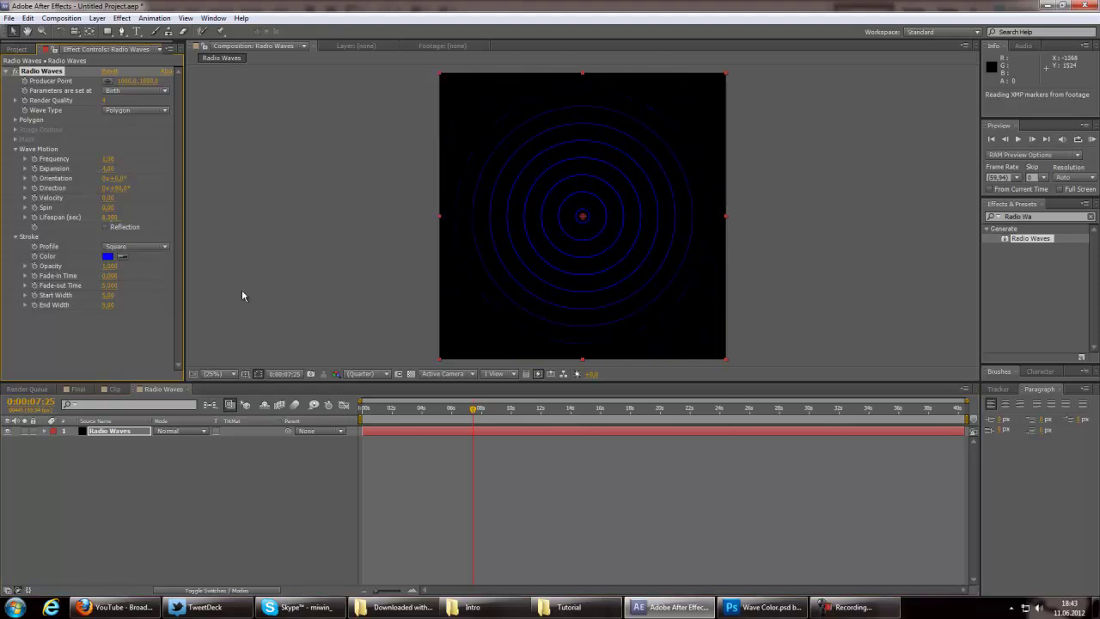
click(410, 374)
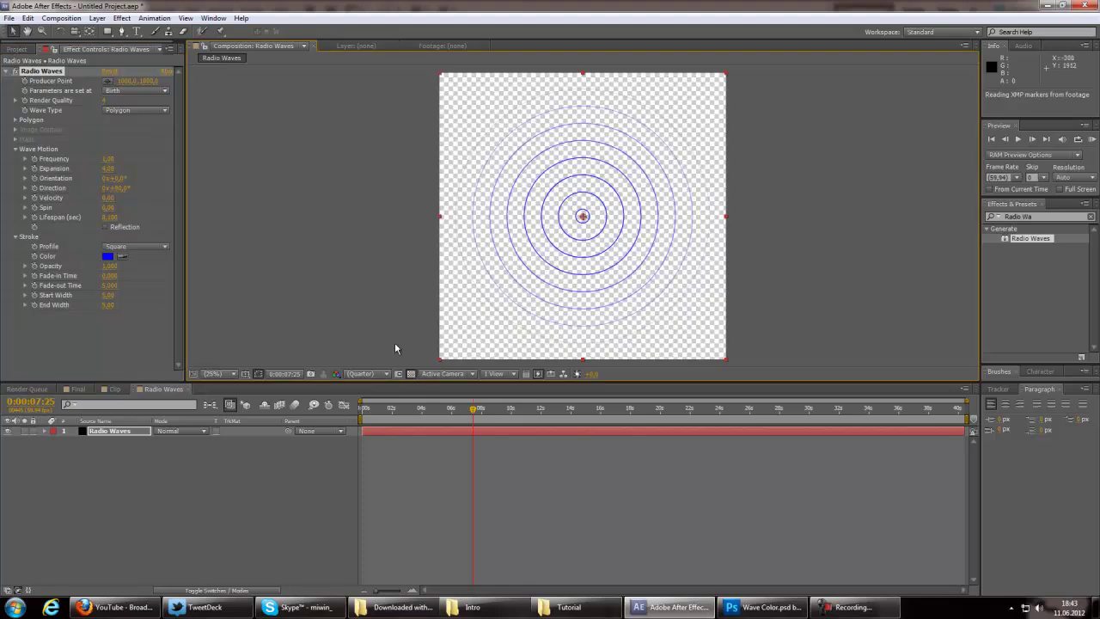
click(410, 373)
- Set the ring stroke Start Width to 20 and End Width to 10
click(108, 296)
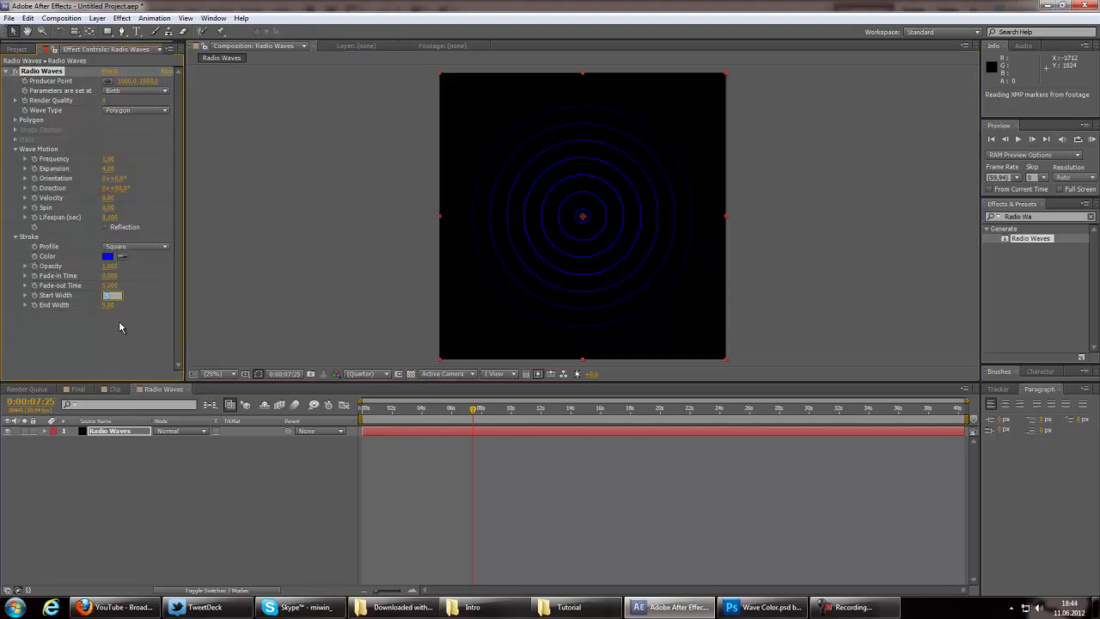
text(20)
key(Return)
click(108, 305)
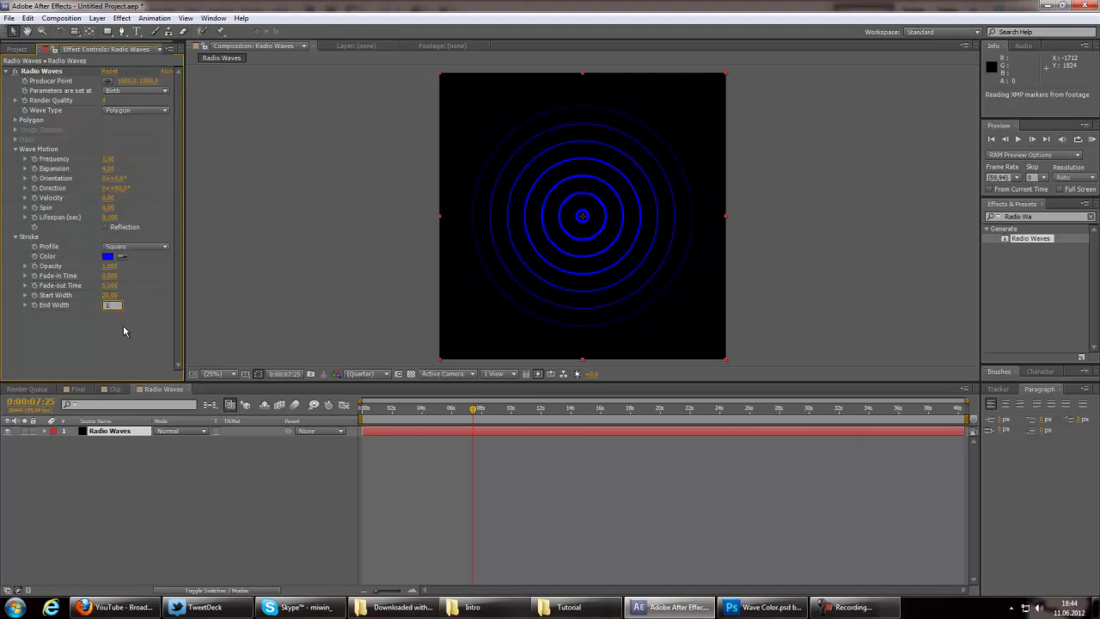
text(10)
key(Return)
drag(469, 415, 363, 409)
click(140, 491)
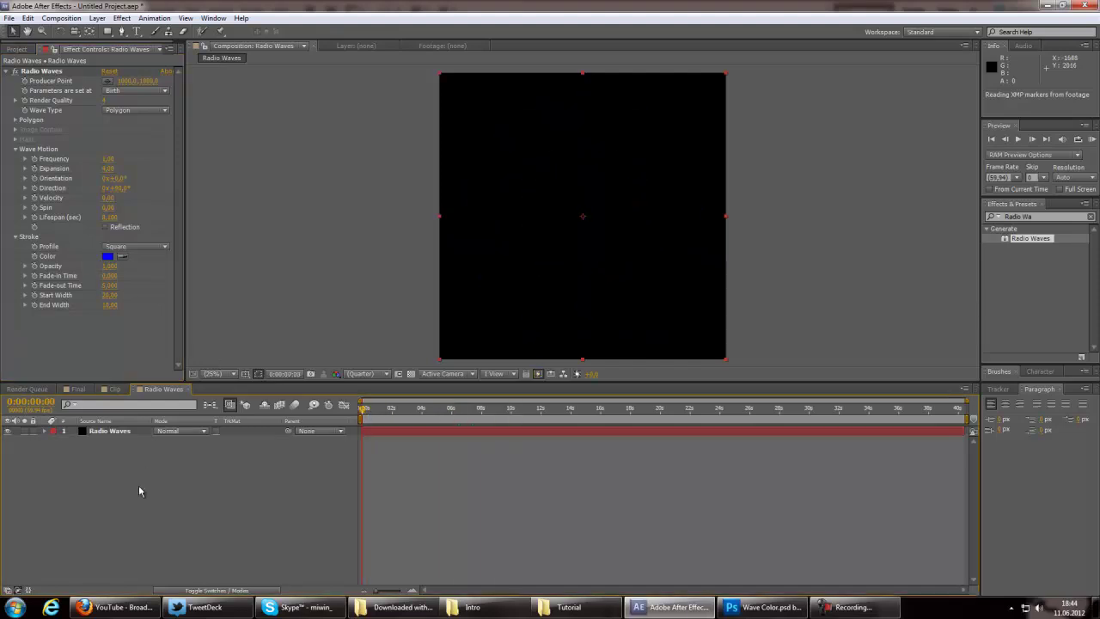
- Place Wave Color.psd below the Radio Waves layer and scale it to 131%
click(16, 49)
click(51, 206)
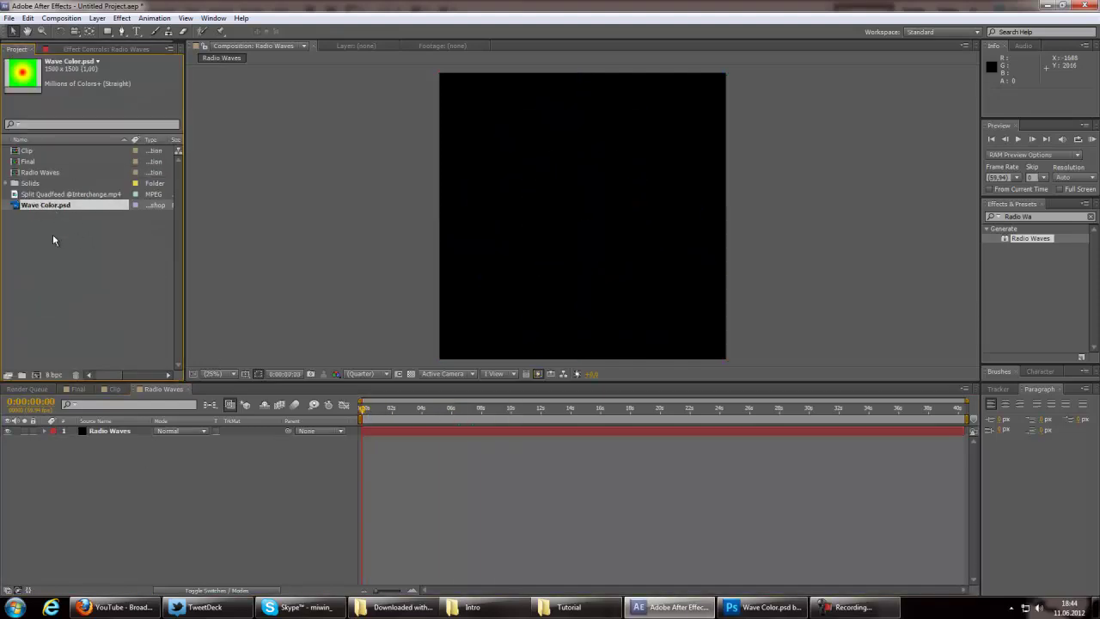
drag(58, 214, 142, 525)
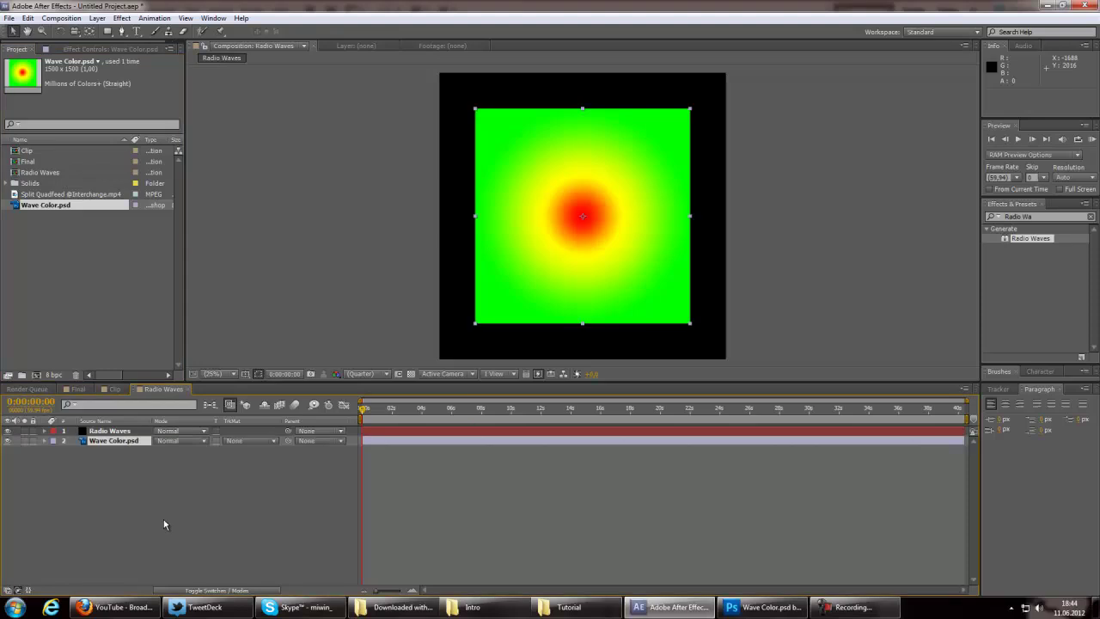
click(111, 440)
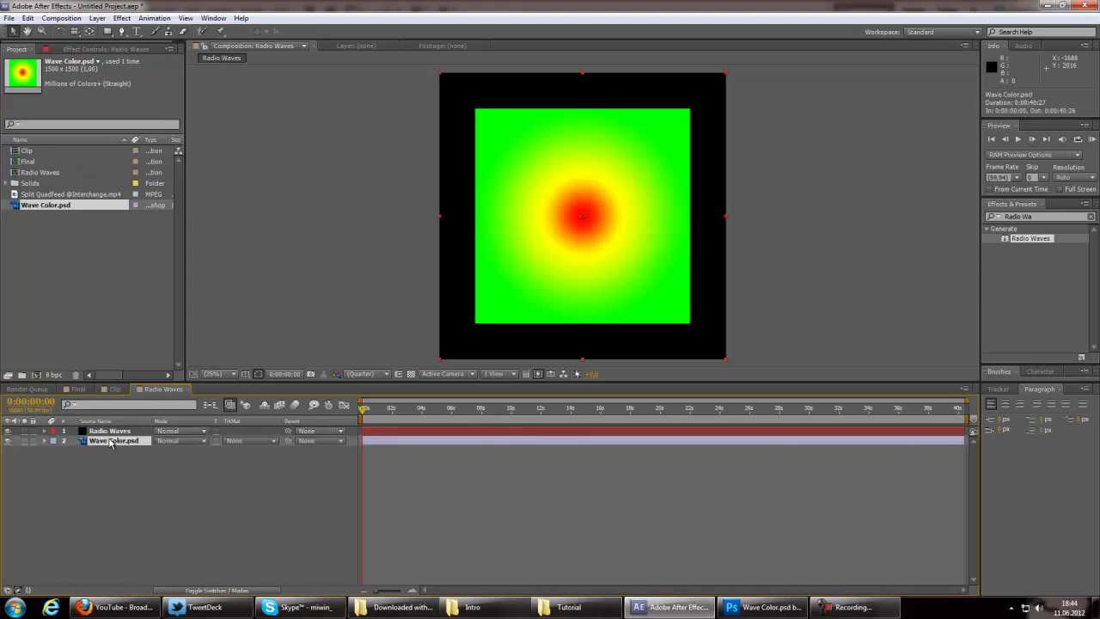
key(s)
drag(359, 412, 457, 407)
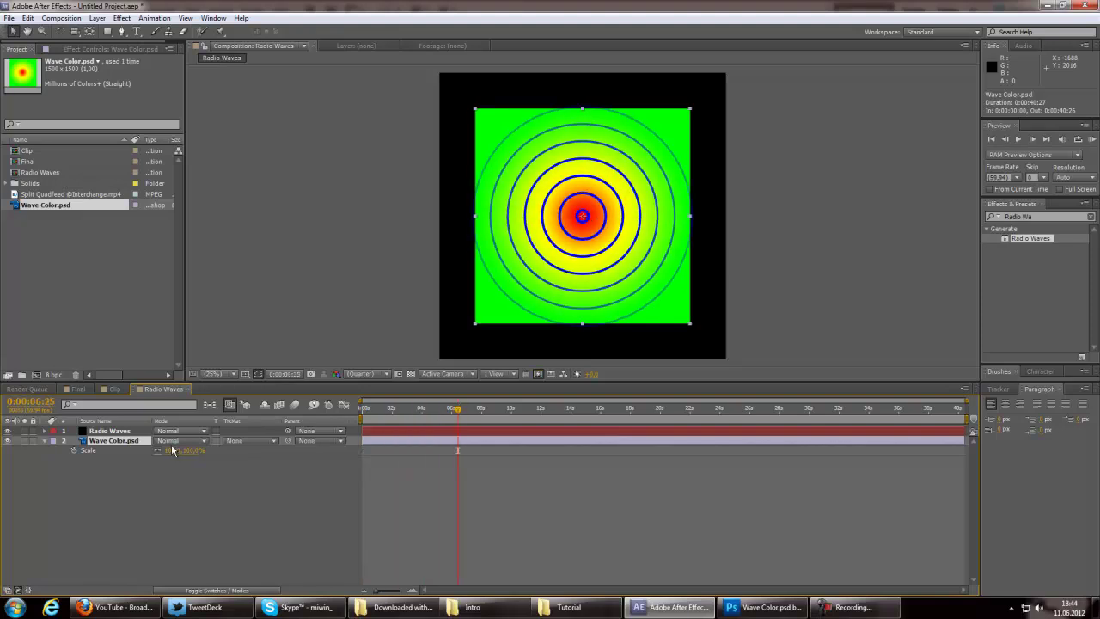
drag(172, 451, 329, 416)
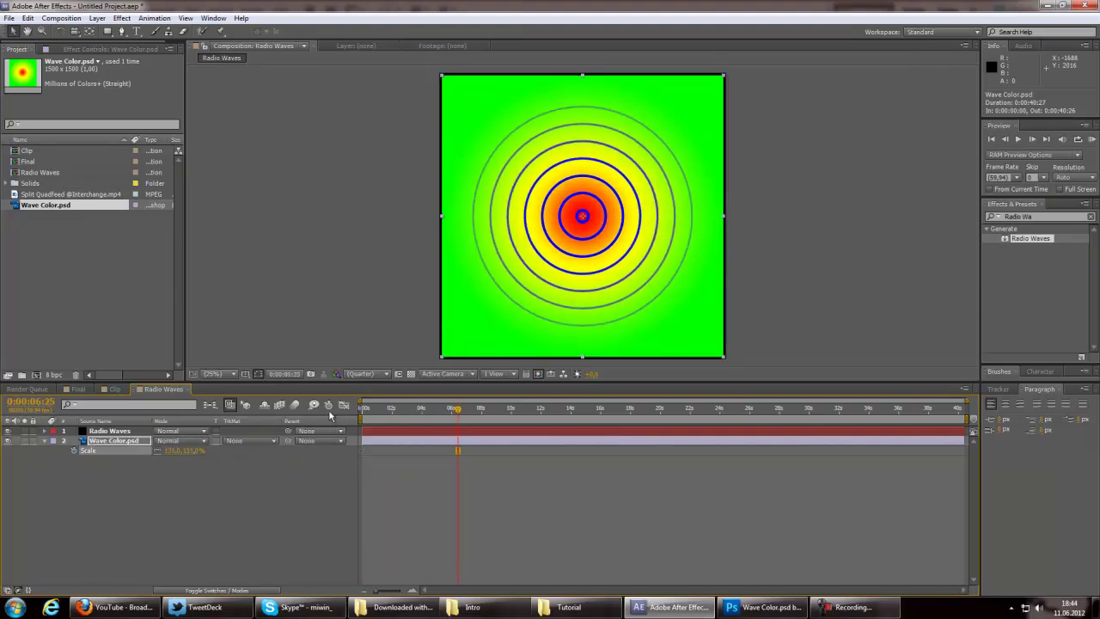
drag(460, 410, 477, 409)
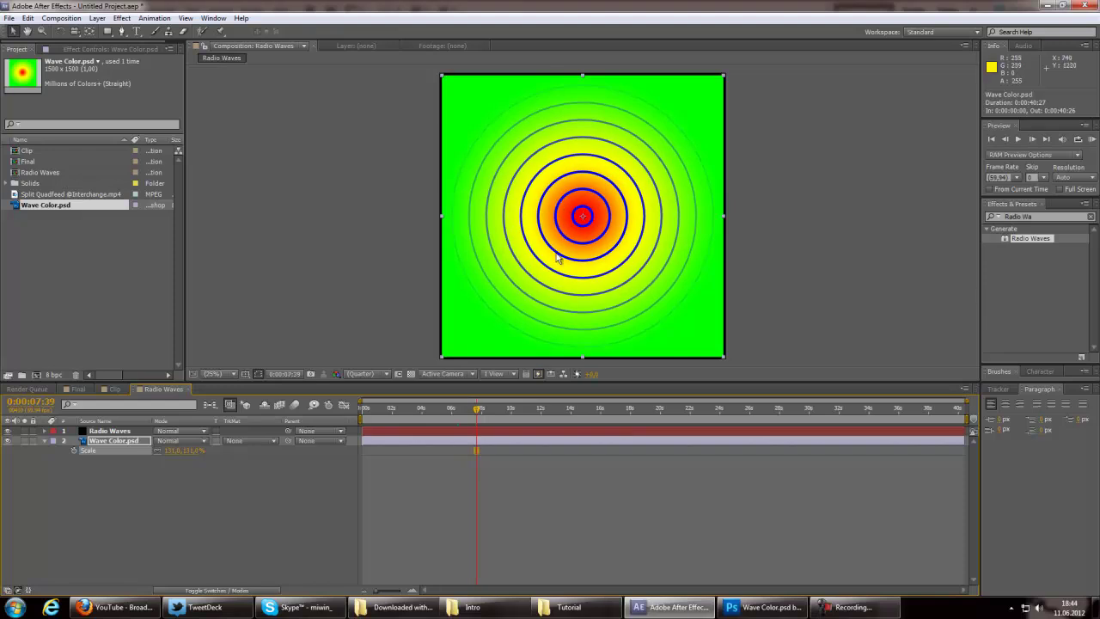
- Set the Radio Waves layer's blending mode to Stencil Alpha
click(107, 433)
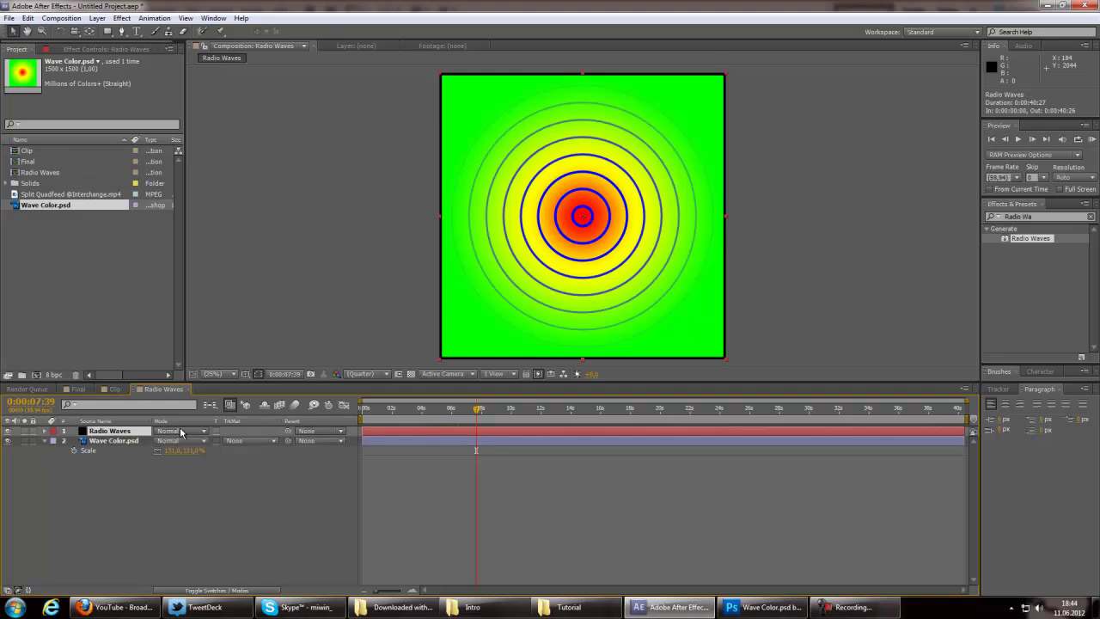
click(192, 588)
click(191, 588)
click(172, 431)
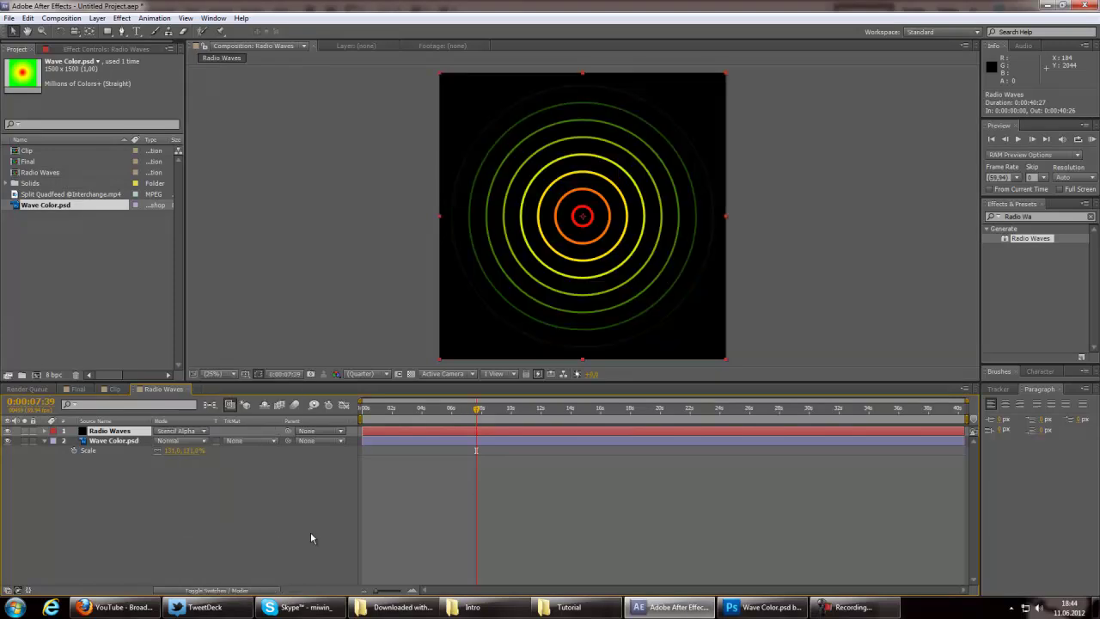
click(101, 476)
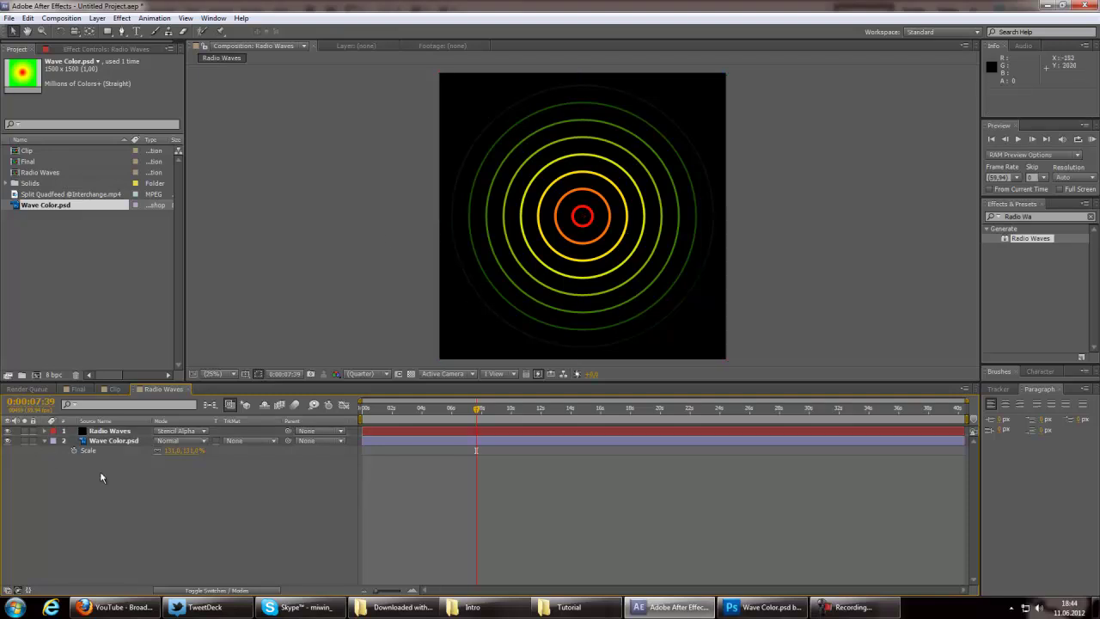
click(127, 449)
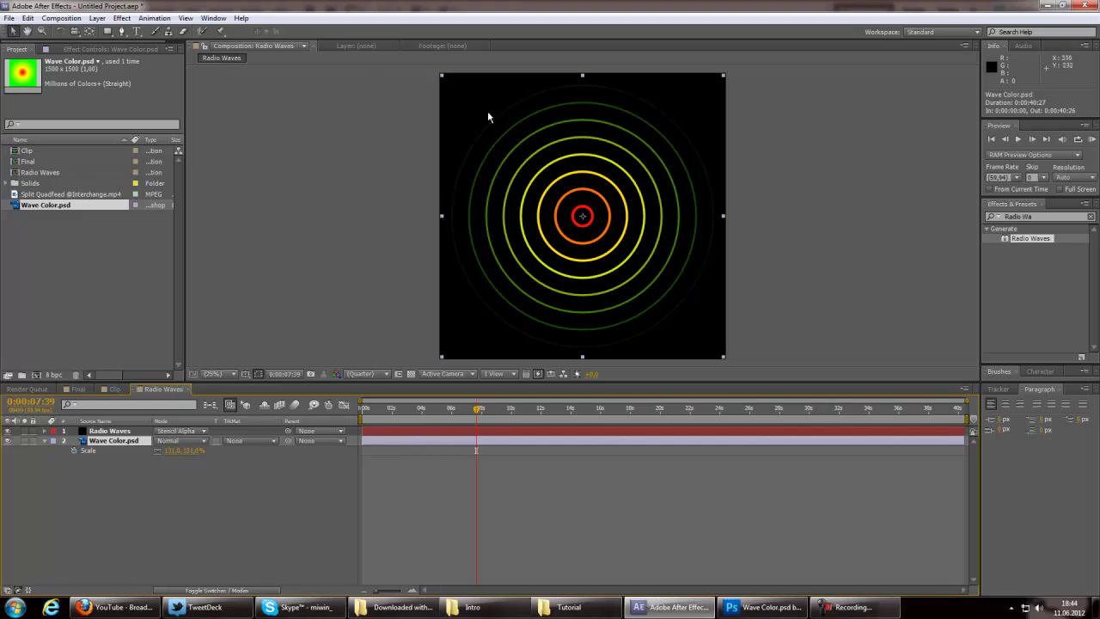
click(121, 31)
click(583, 216)
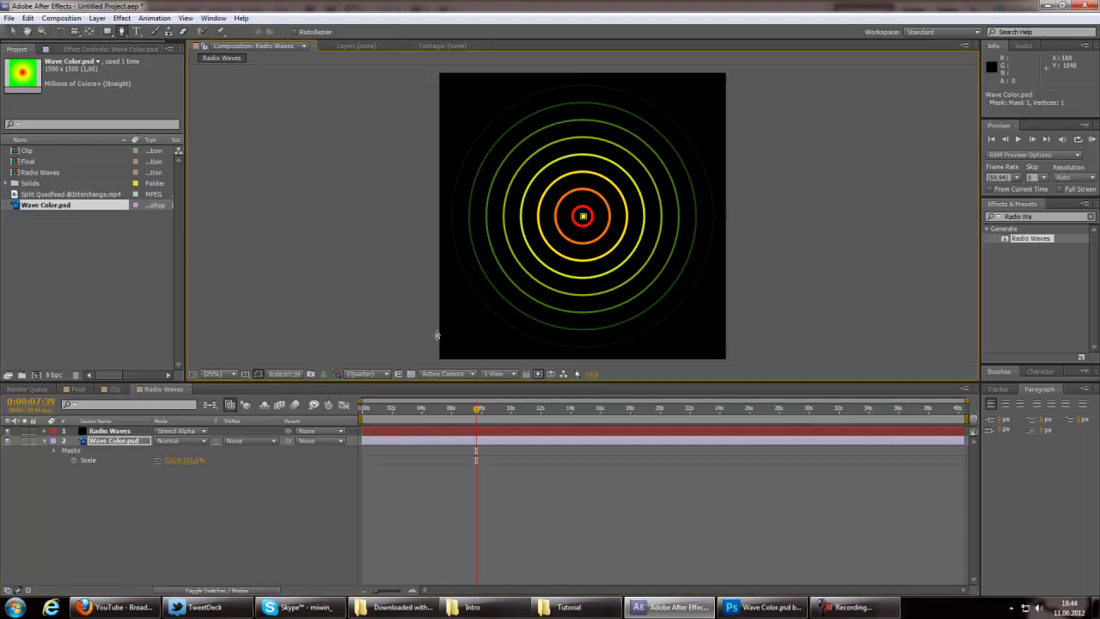
click(397, 355)
click(374, 293)
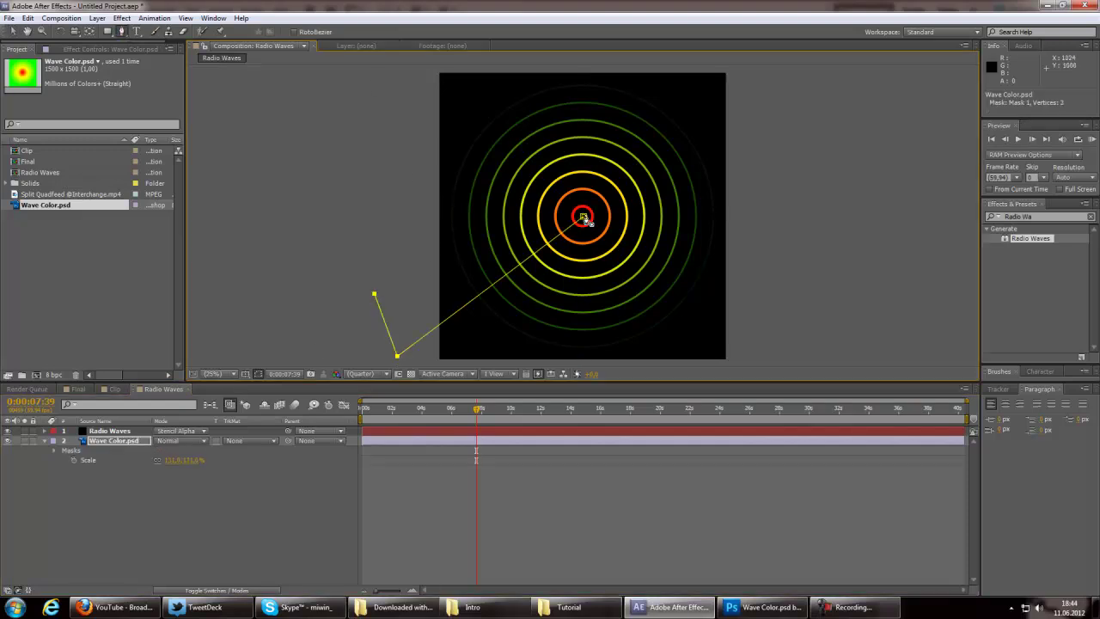
click(582, 216)
click(117, 442)
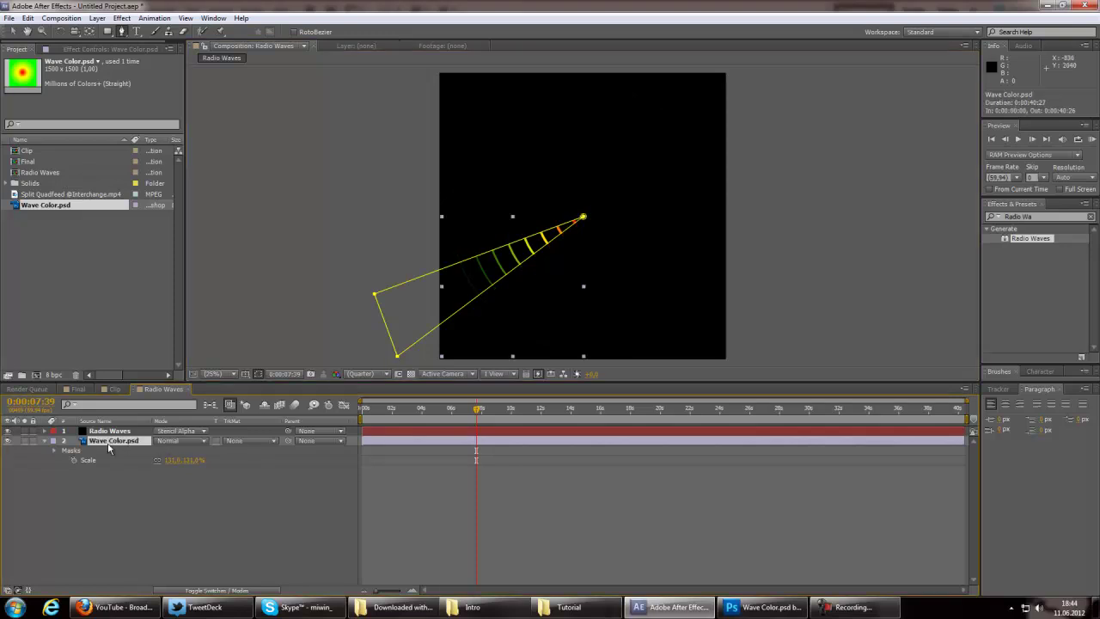
key(m)
click(177, 451)
click(180, 488)
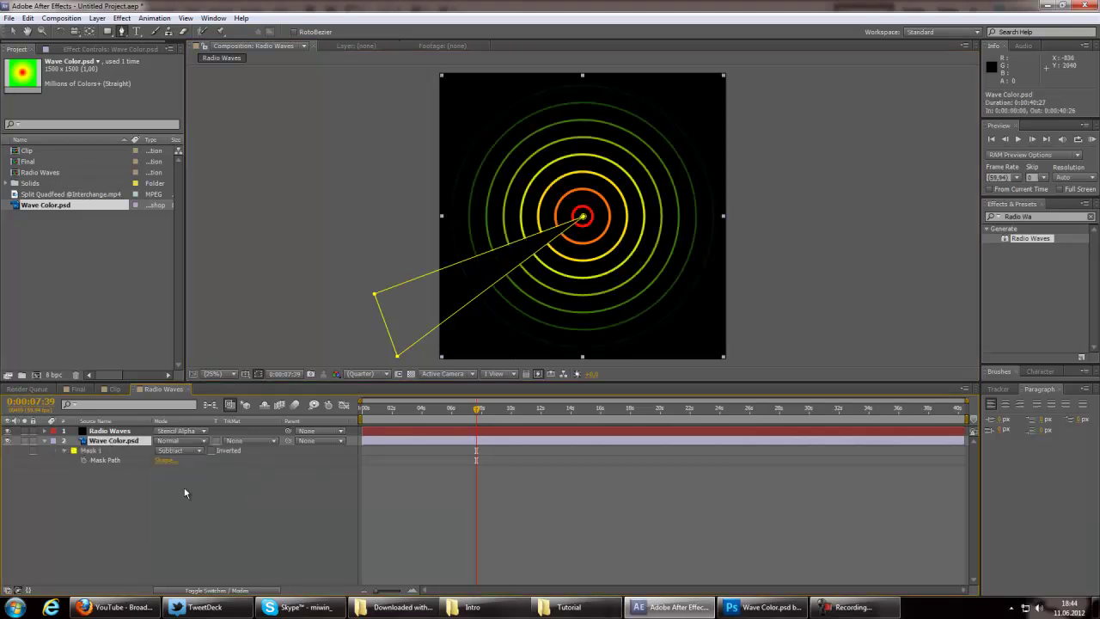
click(12, 31)
click(338, 229)
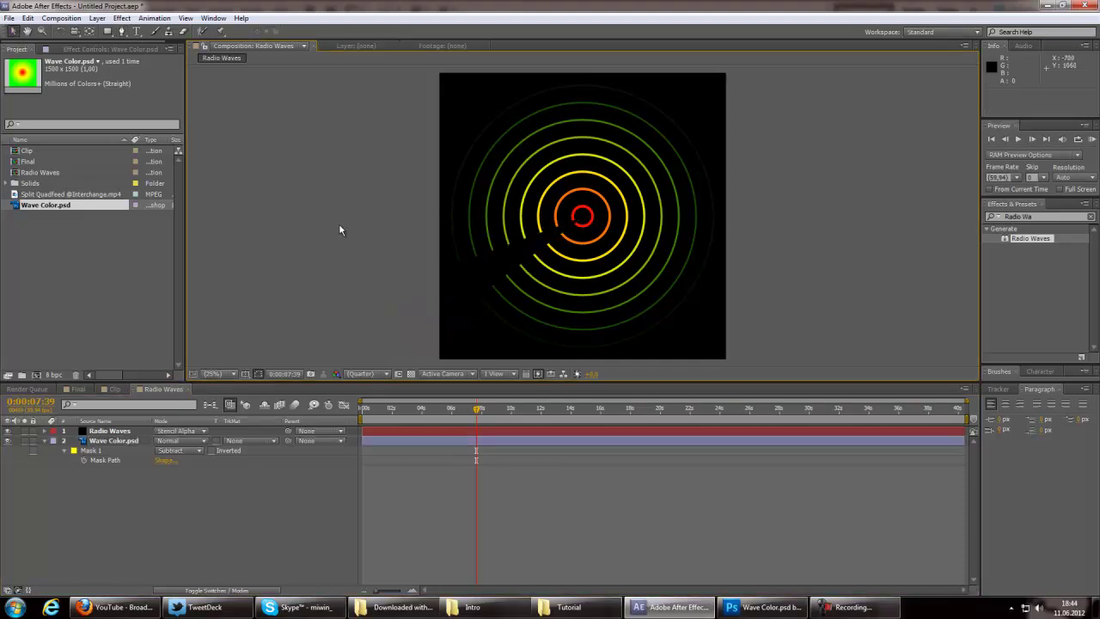
click(84, 452)
key(Delete)
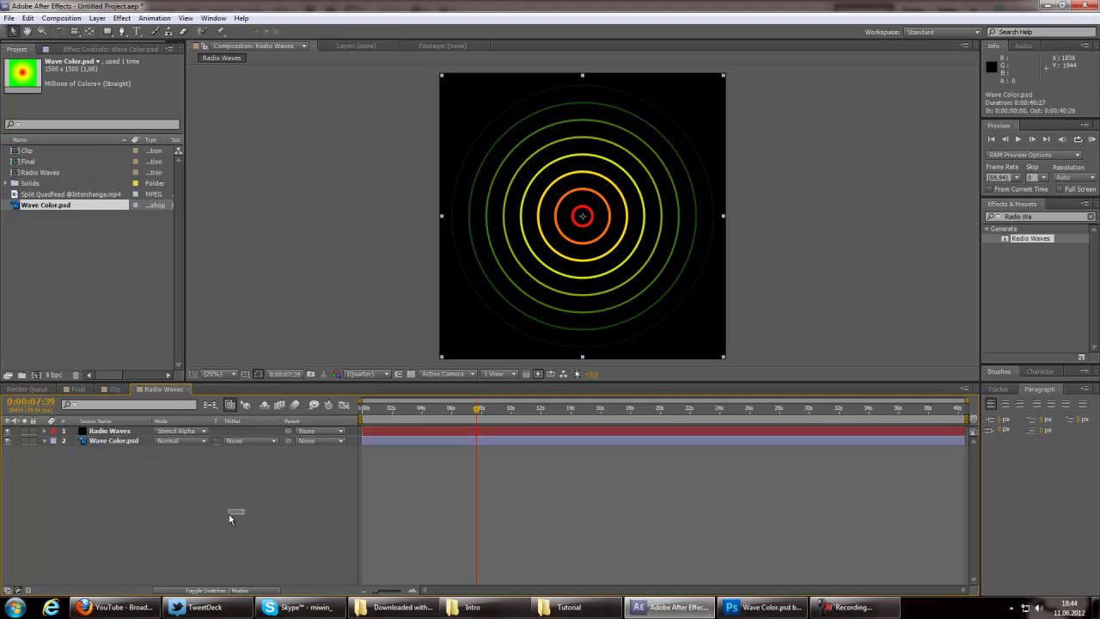
- Add the Radio Waves comp over the Clip footage, time-stretch it by 3, and shift it later
click(115, 388)
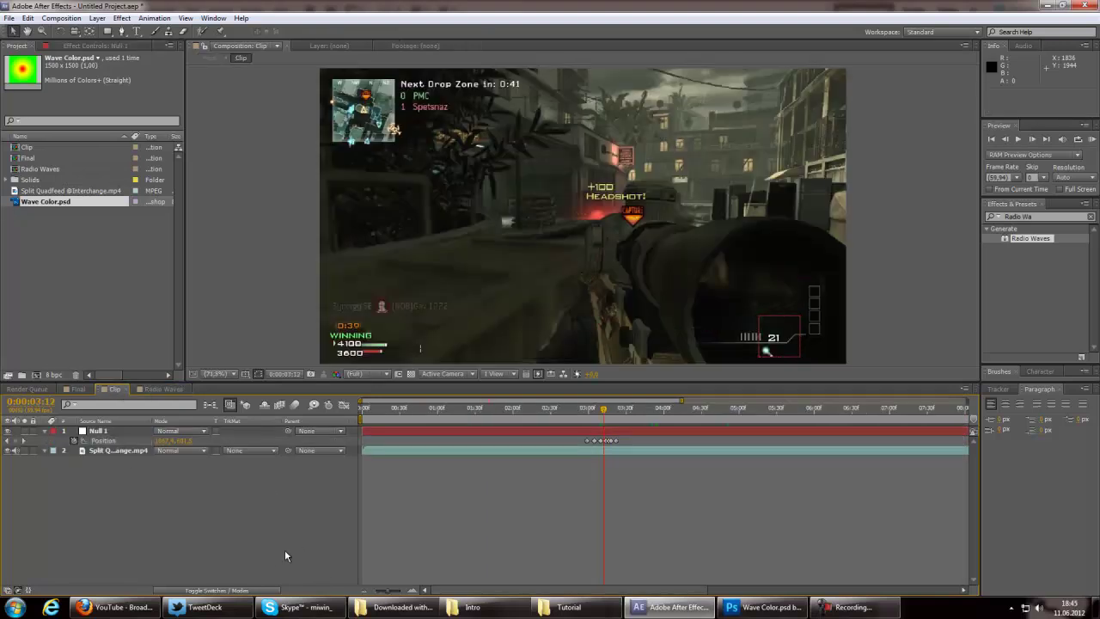
drag(38, 172, 121, 436)
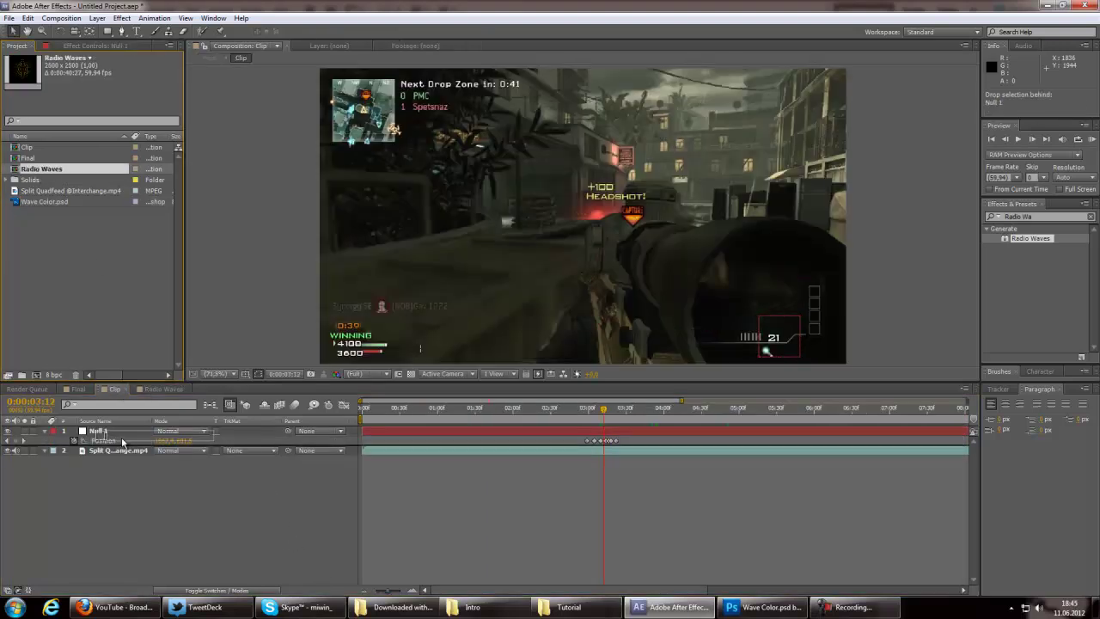
right_click(113, 453)
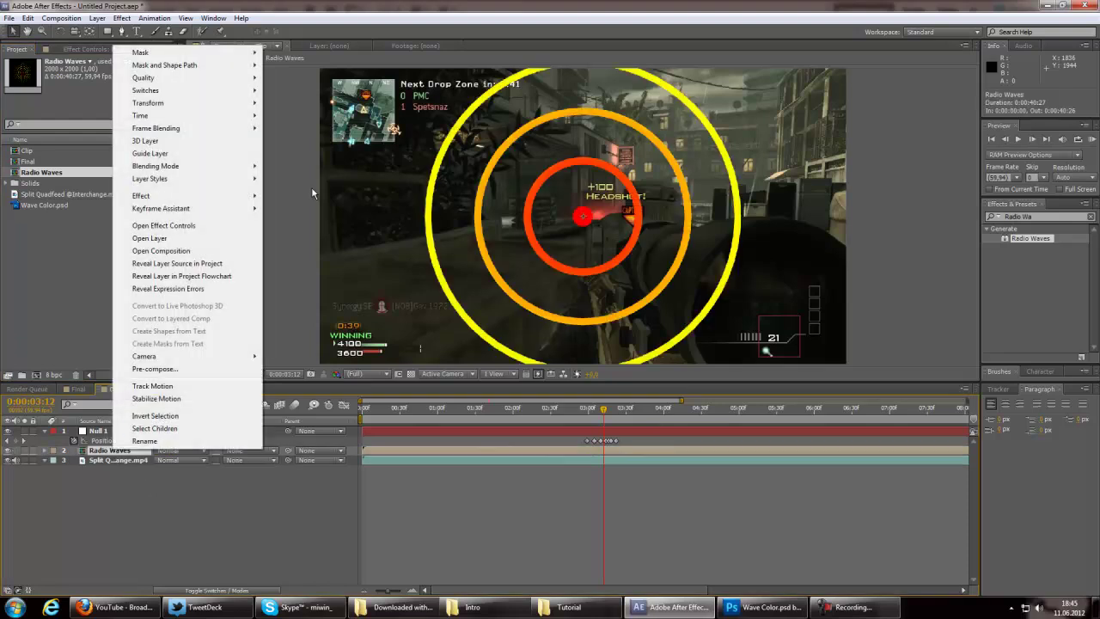
mouse_move(251, 116)
click(297, 136)
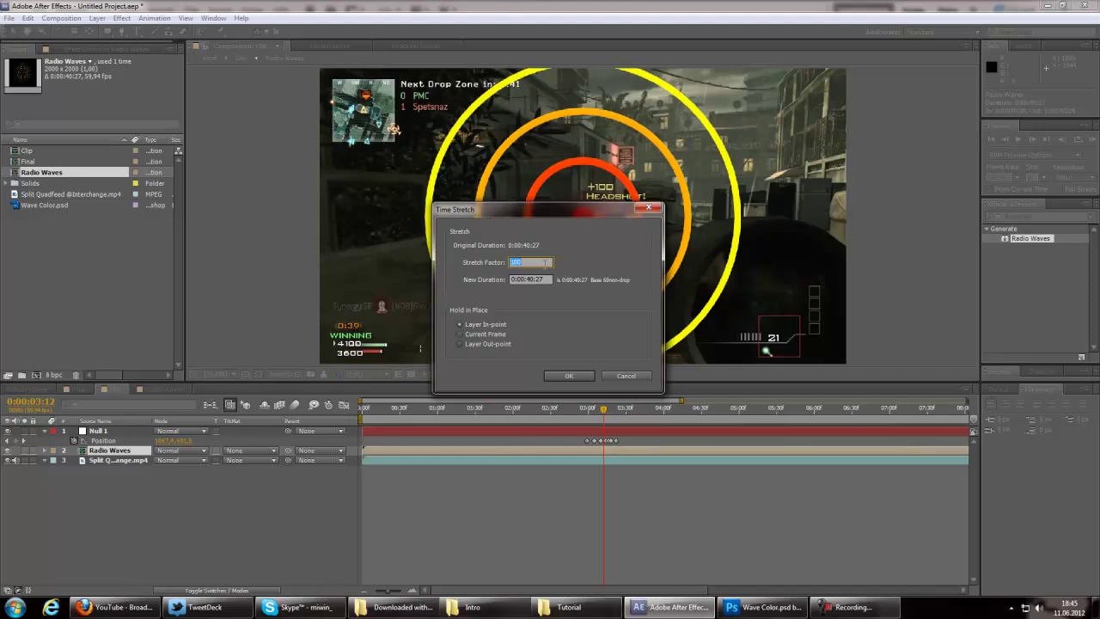
text(3)
key(Return)
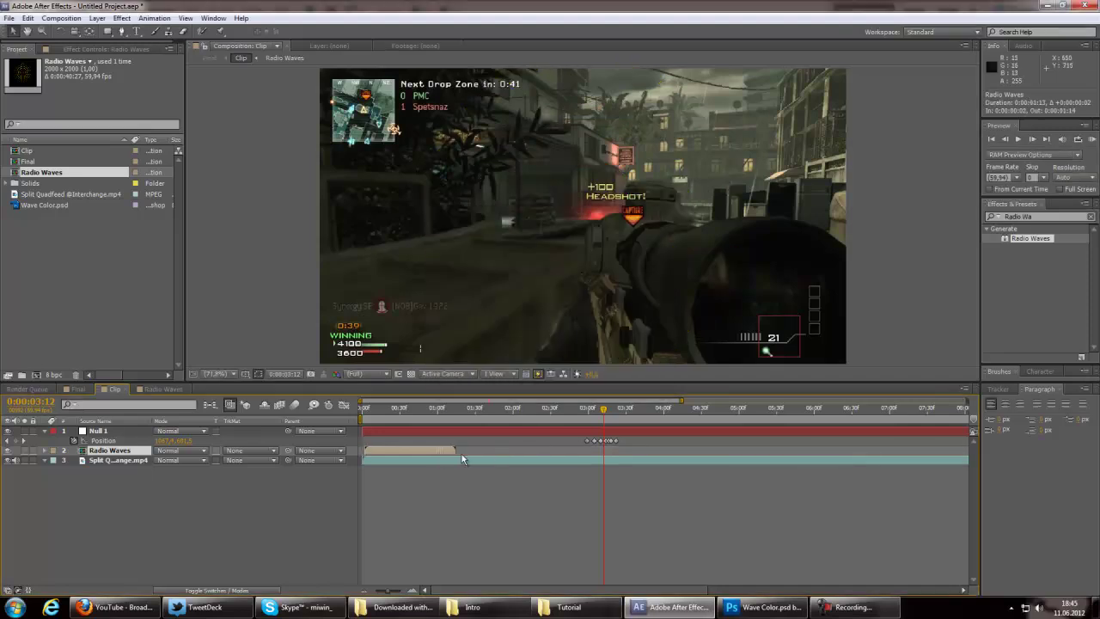
drag(462, 454, 657, 448)
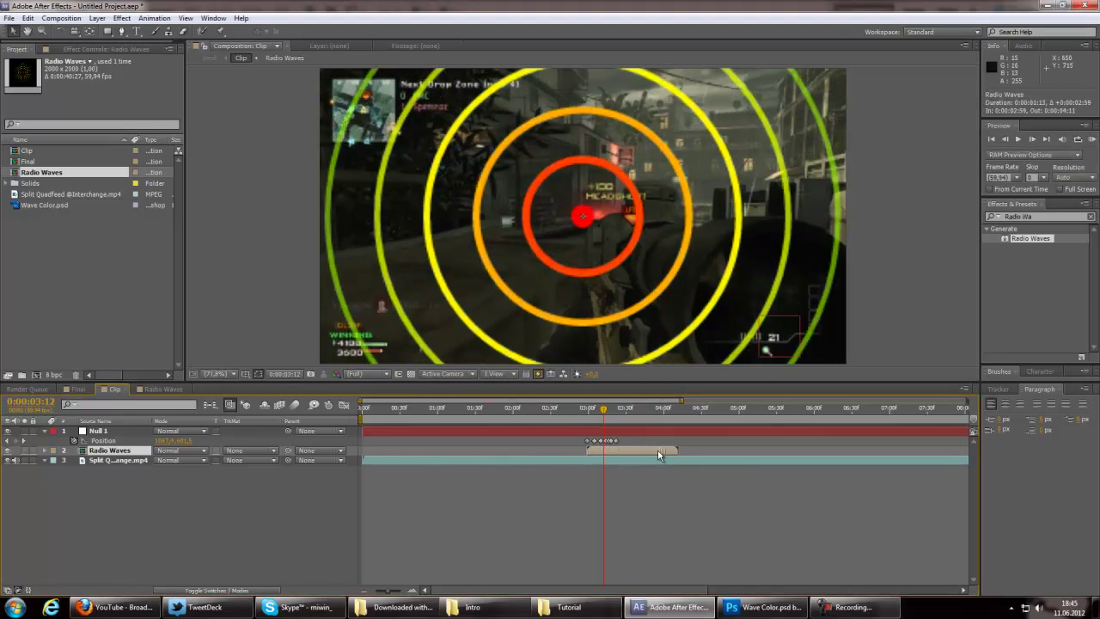
click(591, 413)
mouse_move(591, 413)
mouse_down()
mouse_move(616, 417)
mouse_move(591, 418)
mouse_up()
- Shrink the rings to about 48% and paste Null 1's 7 Position keyframes onto Radio Waves
key(s)
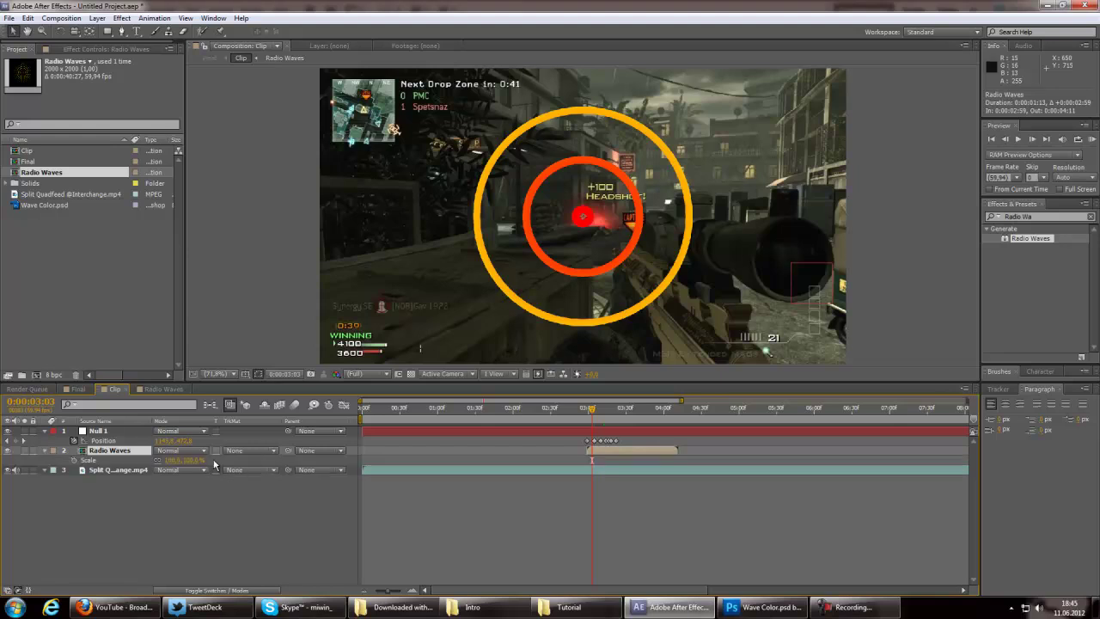
mouse_move(190, 459)
mouse_down()
mouse_move(176, 461)
mouse_move(202, 462)
mouse_up()
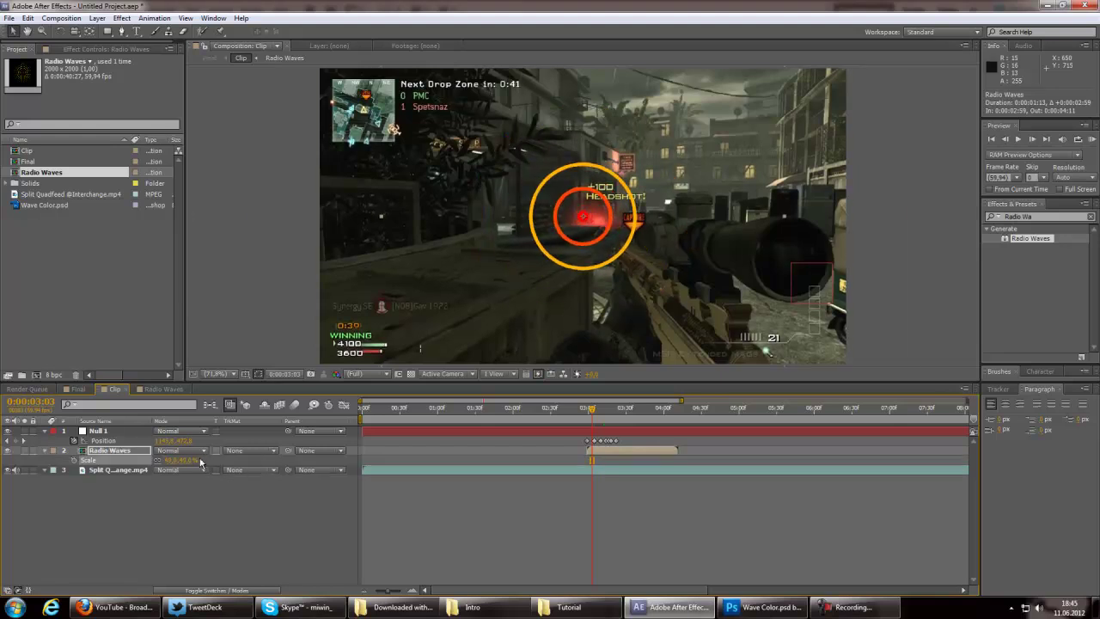
click(6, 442)
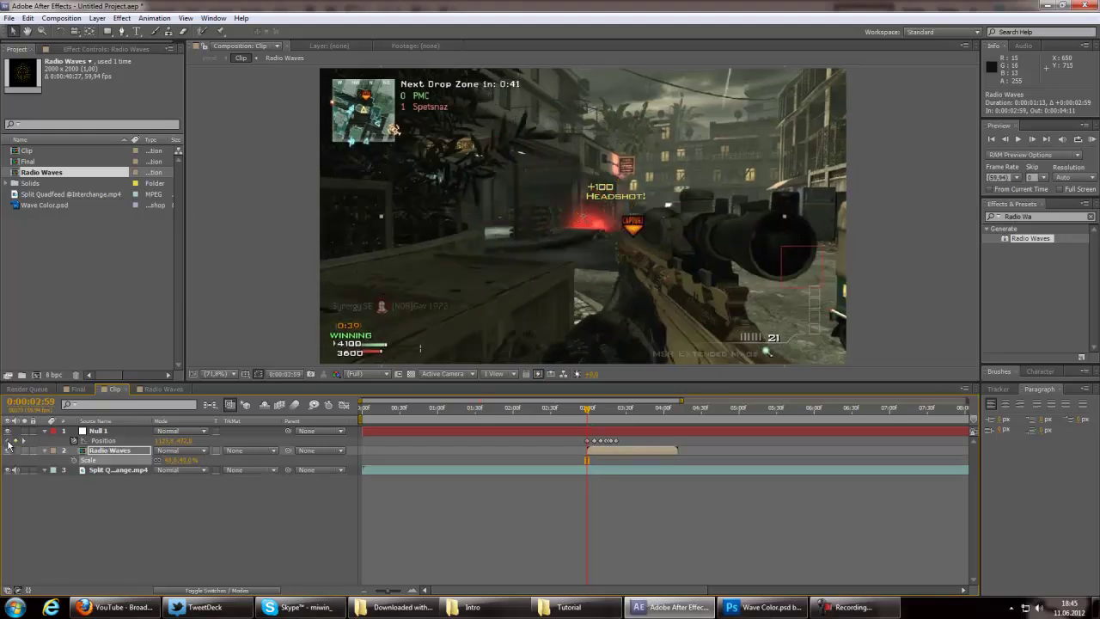
click(116, 430)
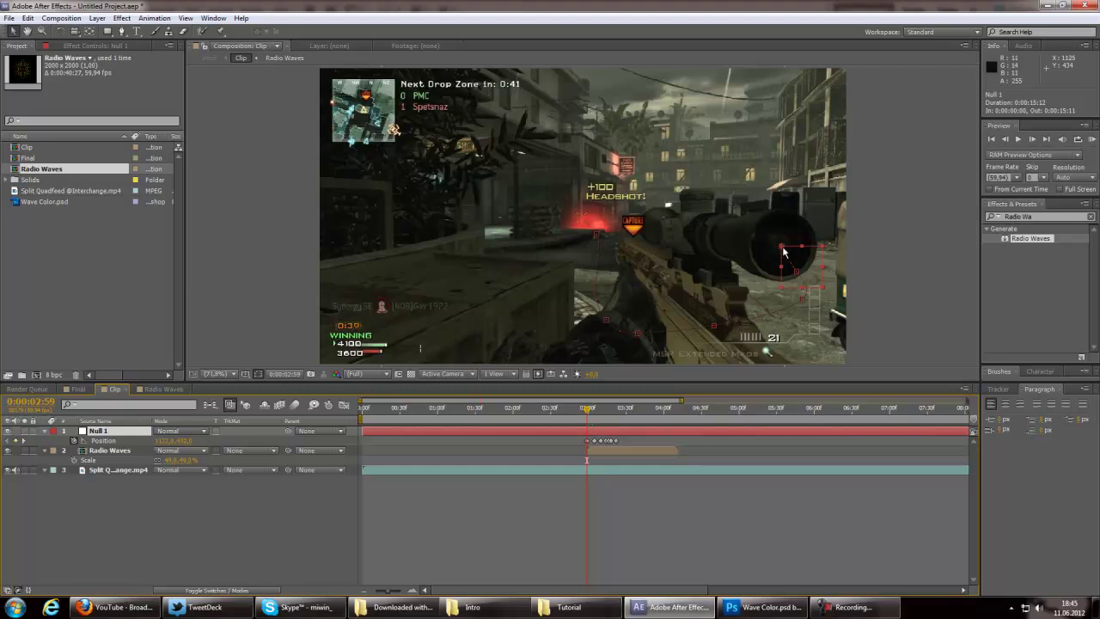
click(101, 441)
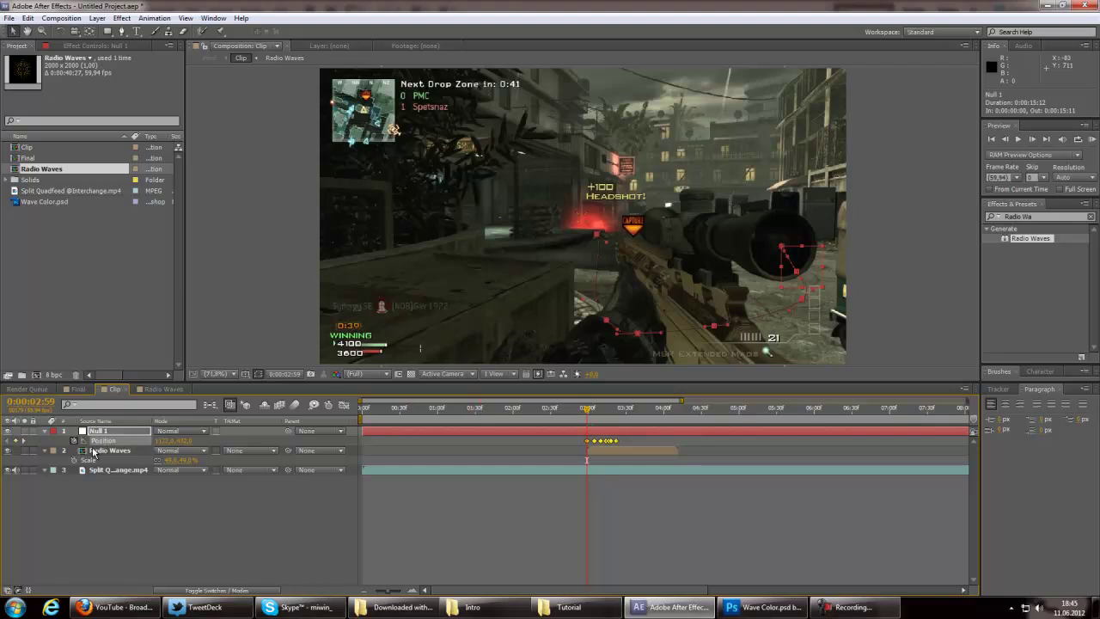
key(ctrl+c)
click(107, 458)
key(ctrl+v)
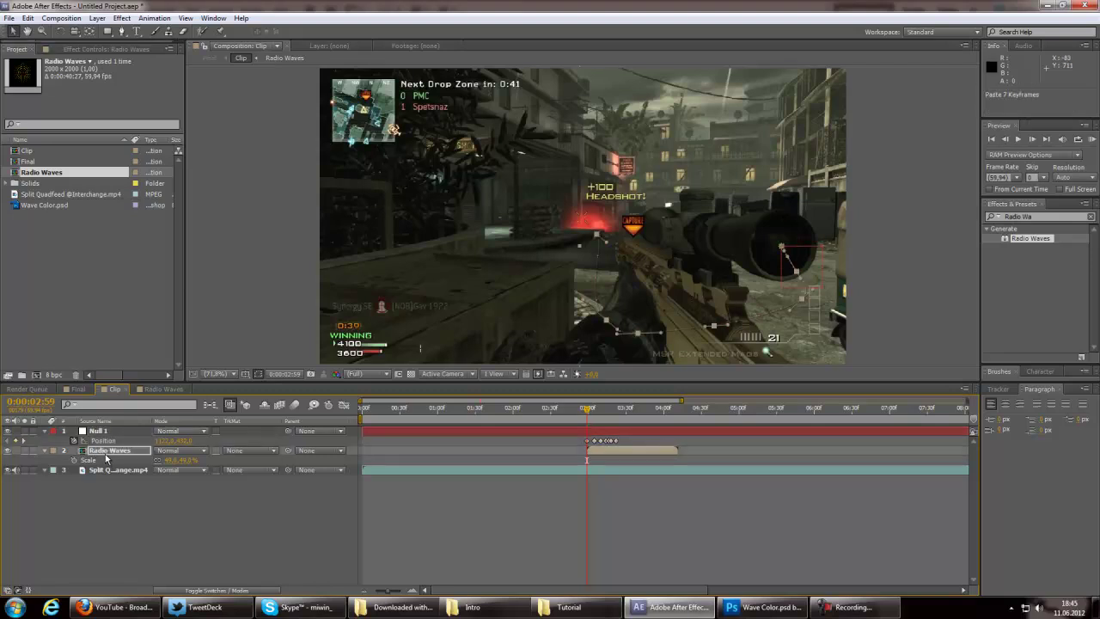
- Check the pasted Position keyframes follow the scope and shrink the rings to 29%
click(97, 431)
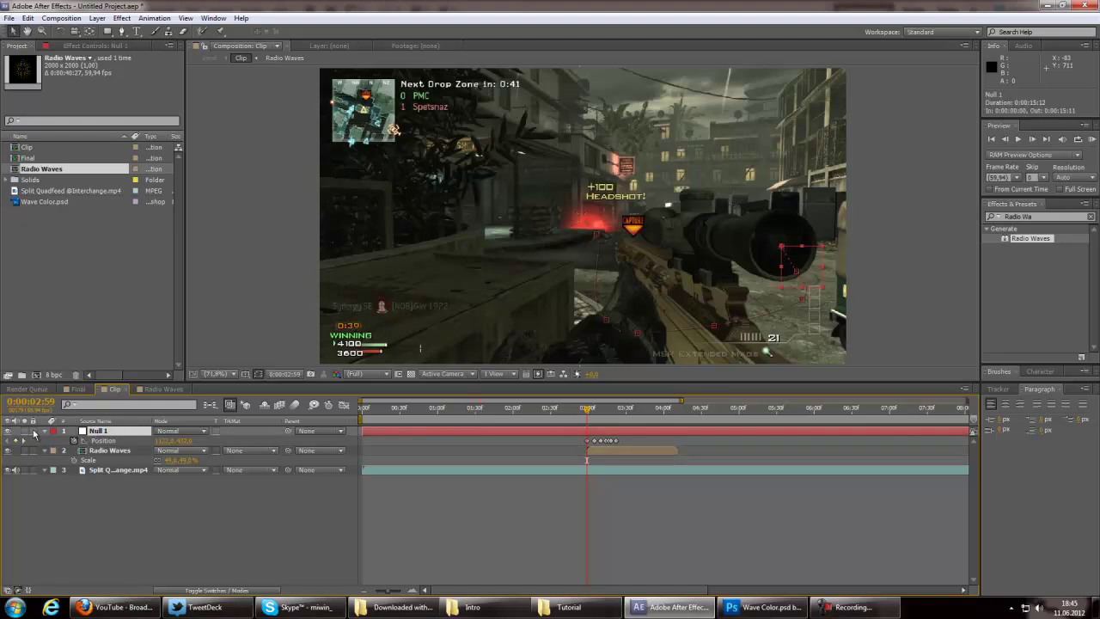
click(45, 431)
click(120, 441)
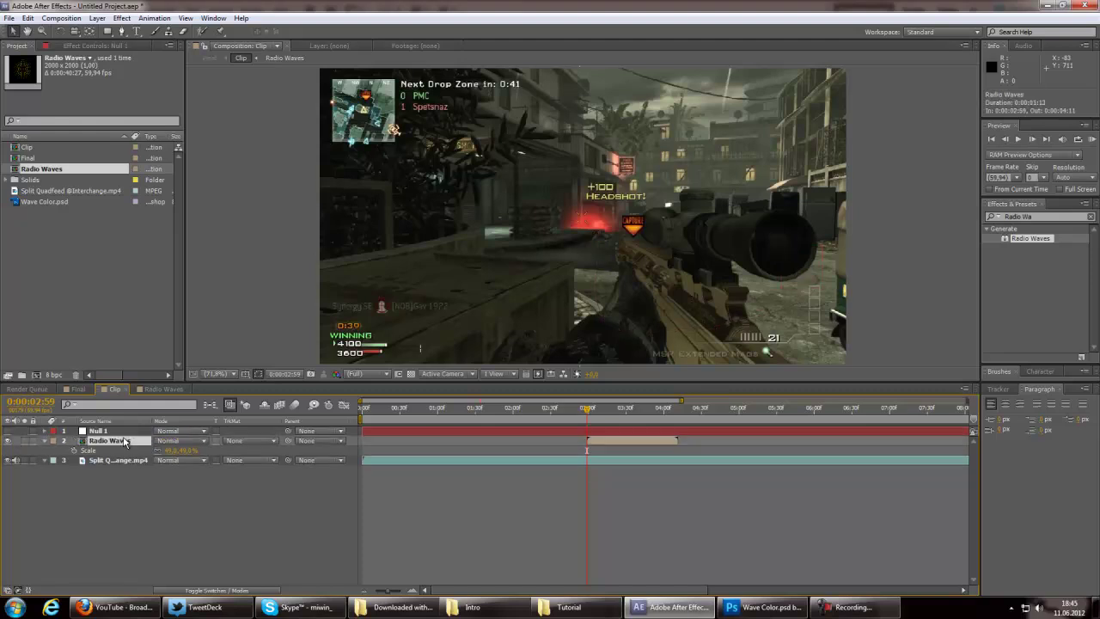
key(p)
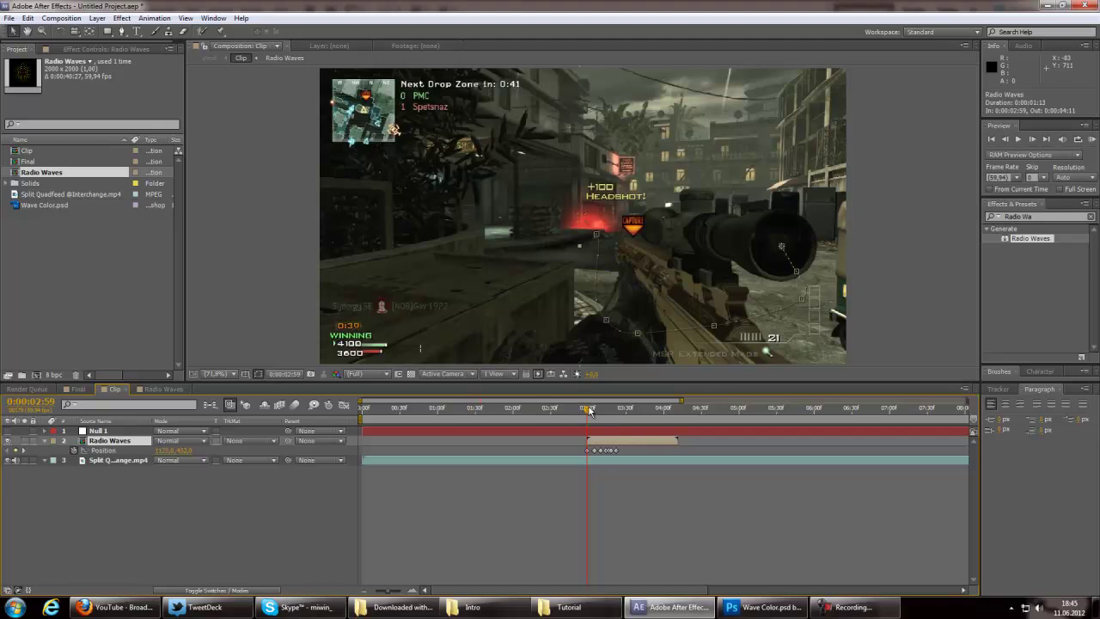
drag(589, 411, 592, 413)
key(s)
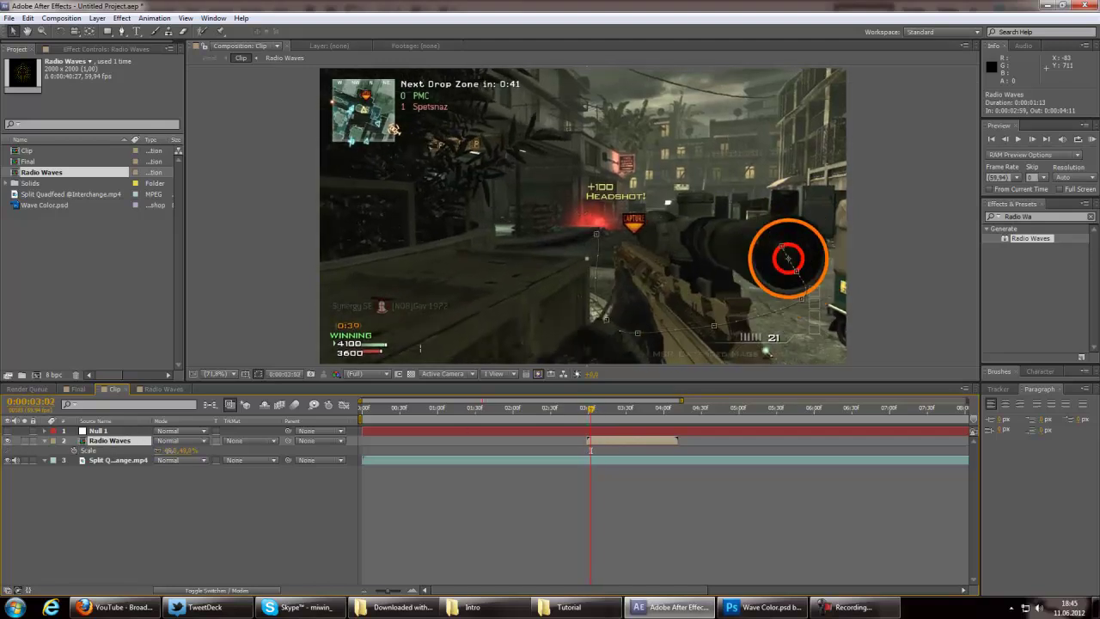
drag(167, 451, 150, 450)
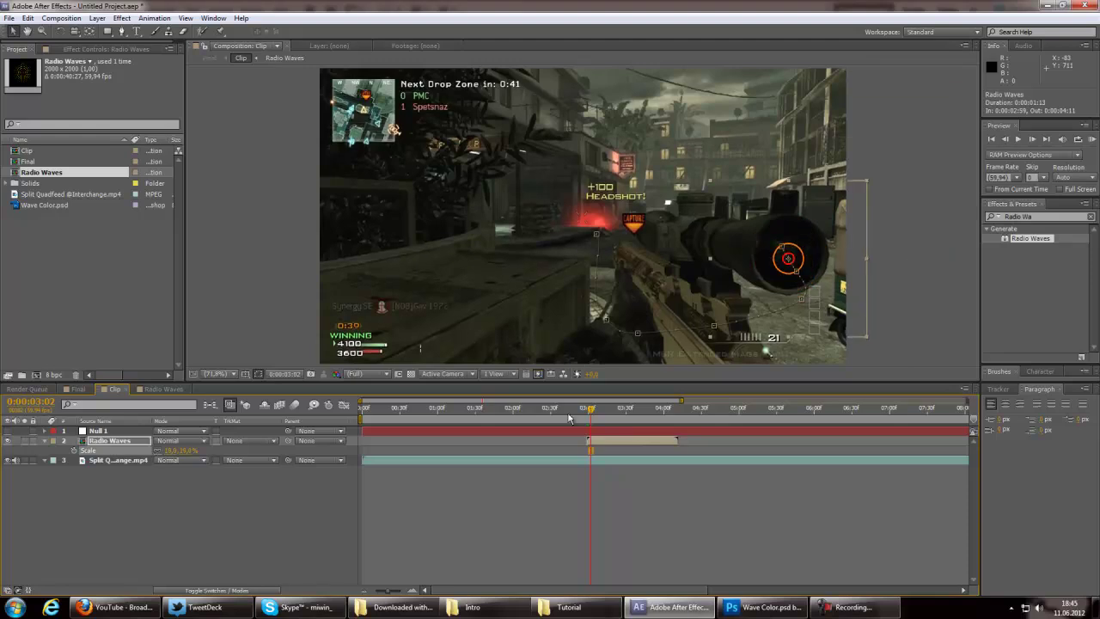
- Keyframe the rings' Scale: 36% at 0:00:03:18, then 30% at 0:00:03:23
drag(591, 413, 605, 414)
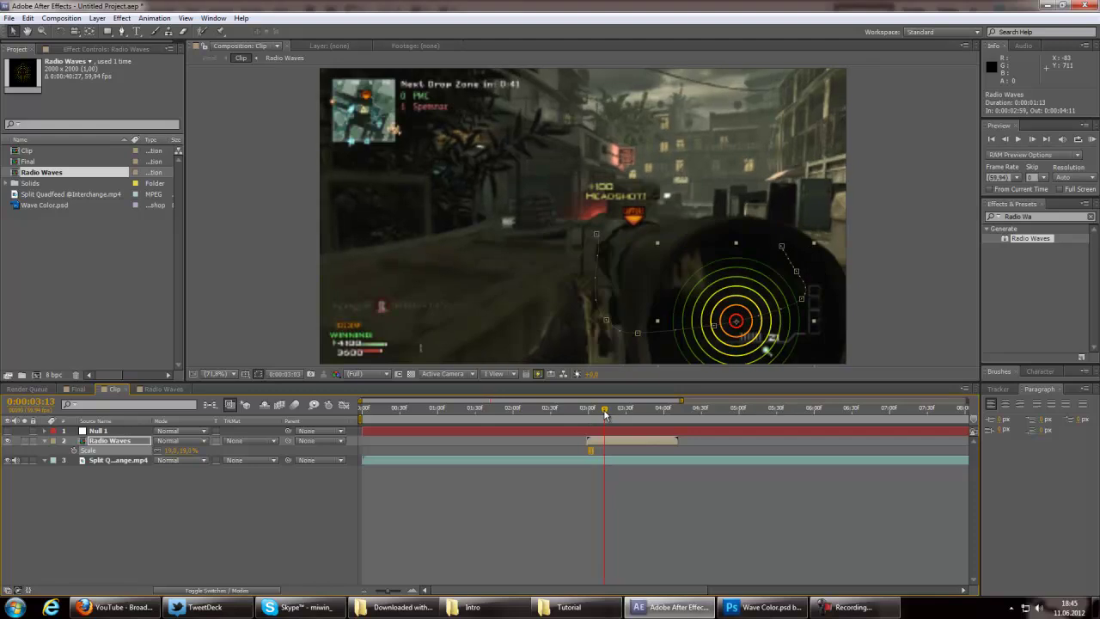
click(74, 451)
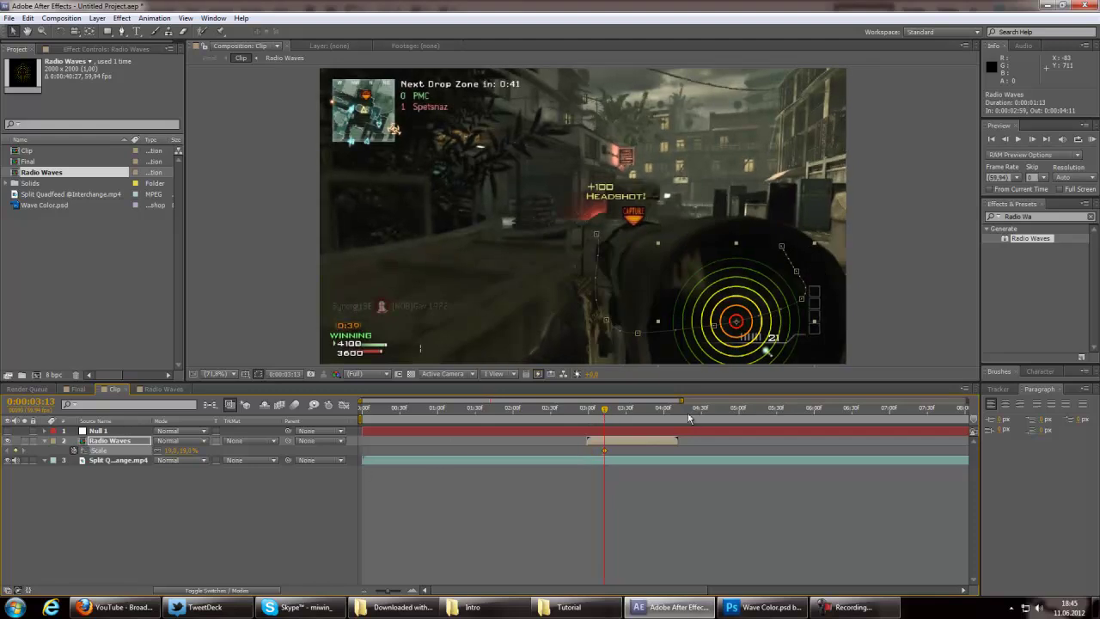
drag(607, 411, 613, 411)
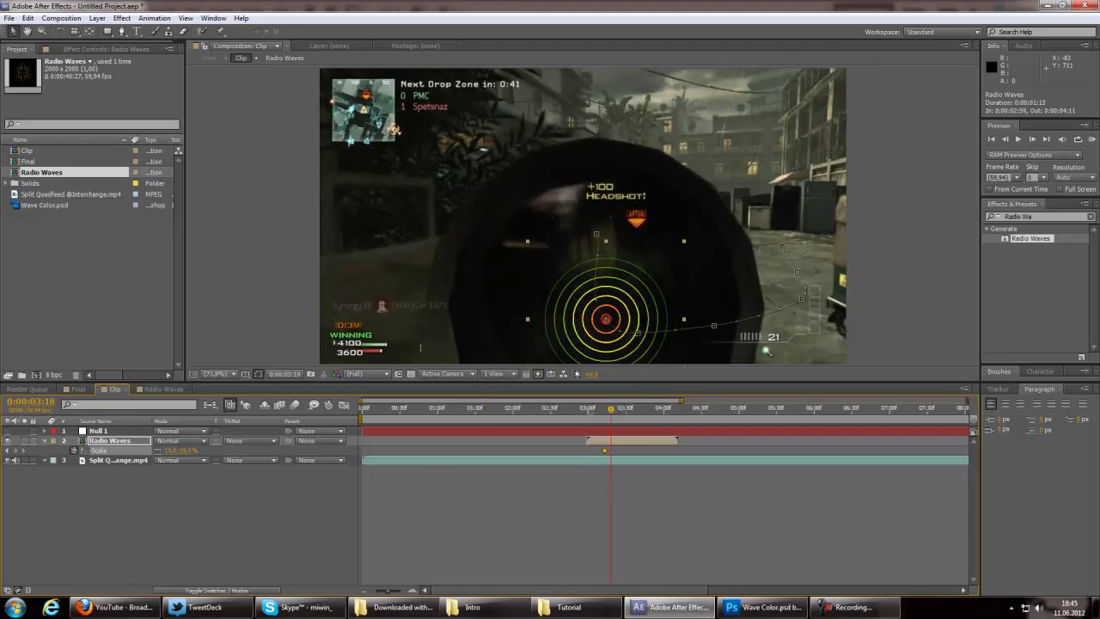
drag(167, 450, 463, 424)
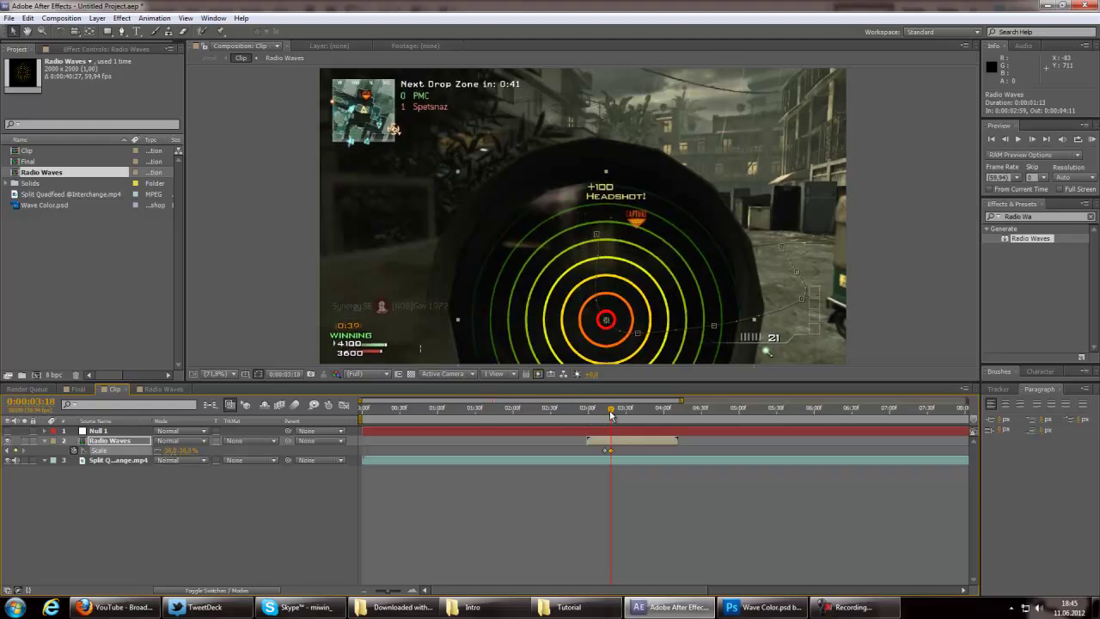
drag(614, 415, 620, 417)
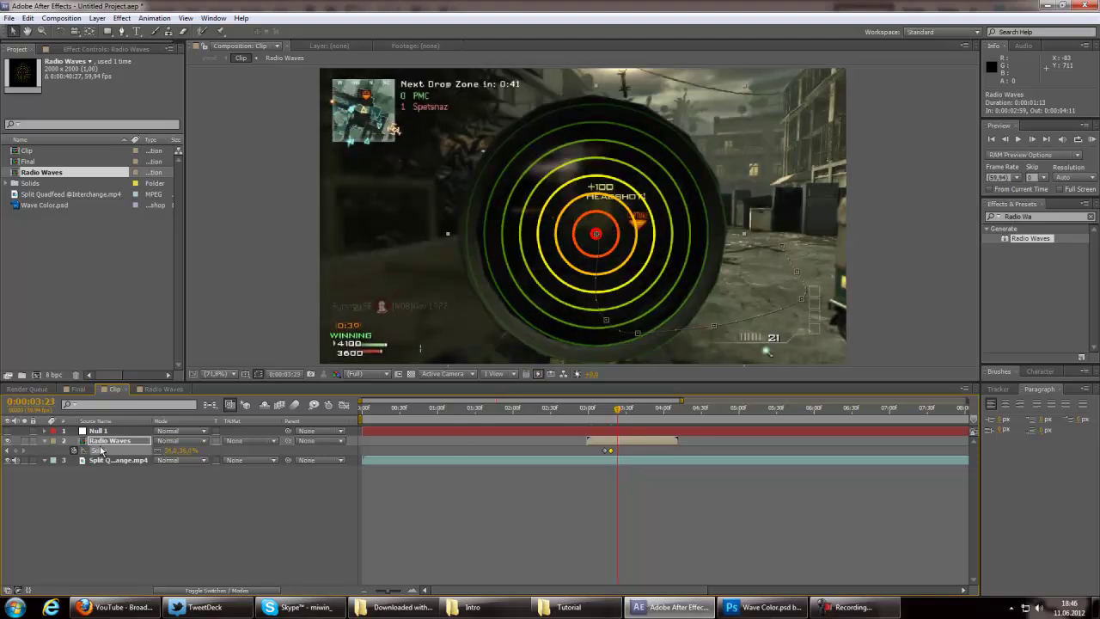
click(7, 451)
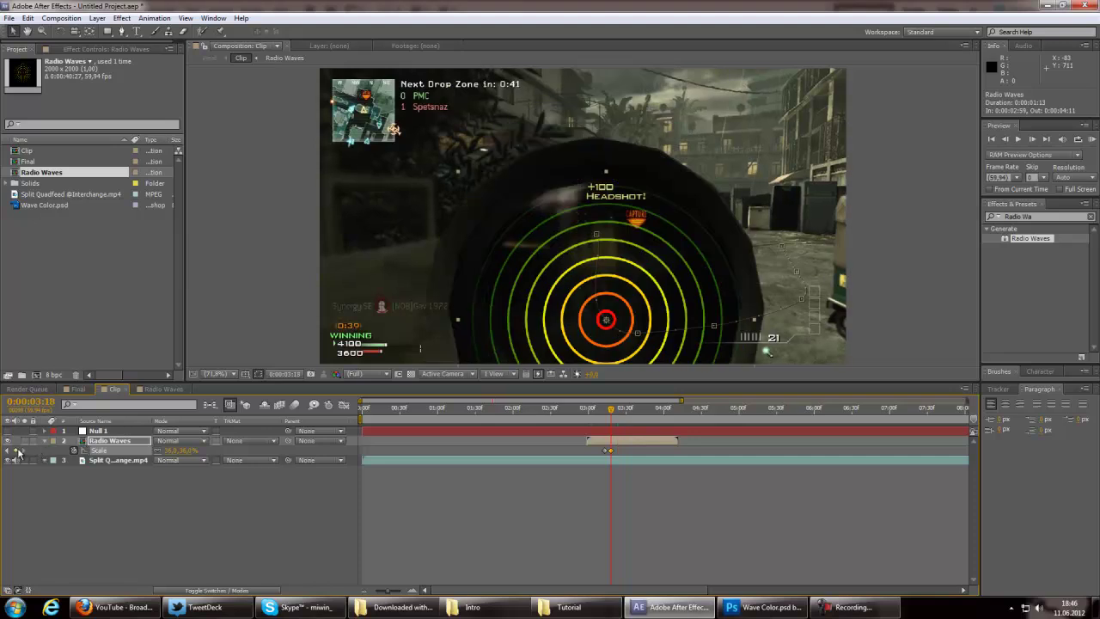
click(615, 413)
click(614, 414)
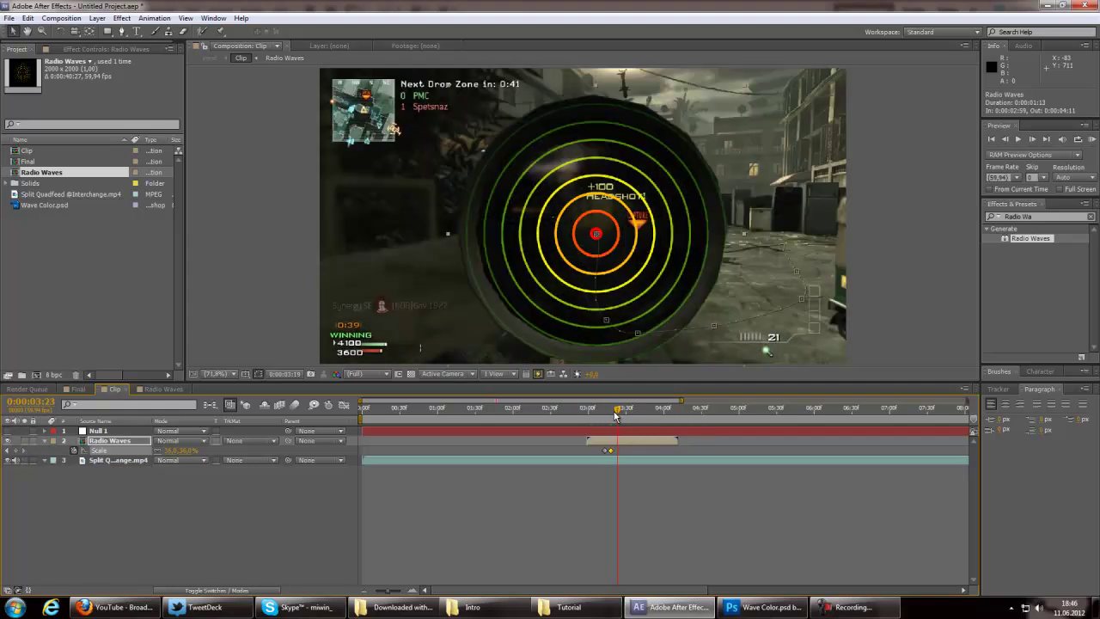
click(615, 416)
click(172, 451)
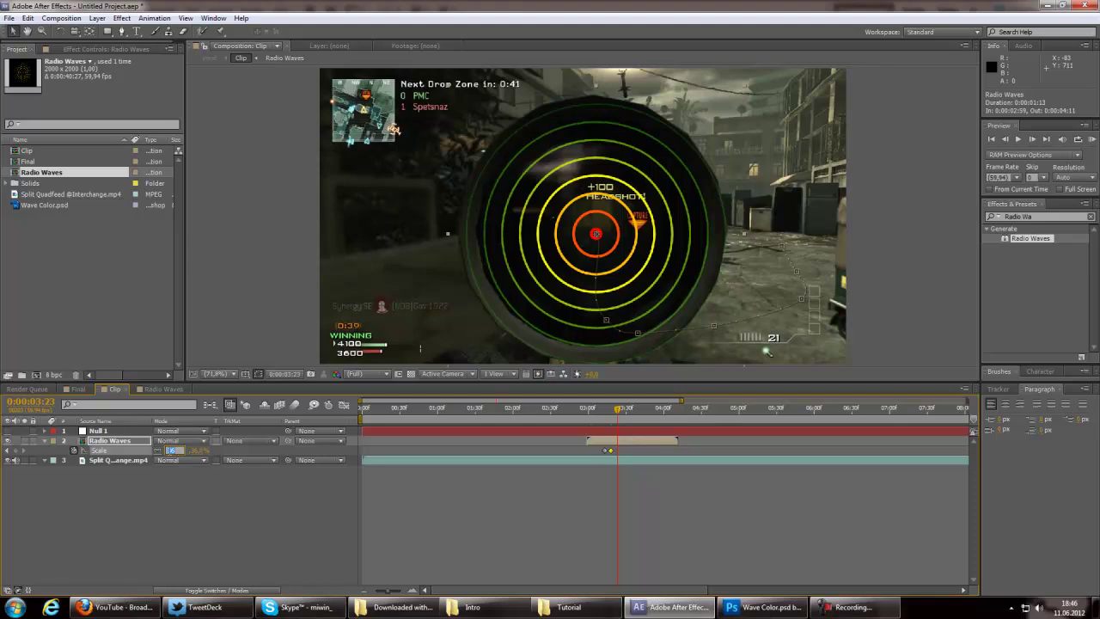
text(30)
click(222, 551)
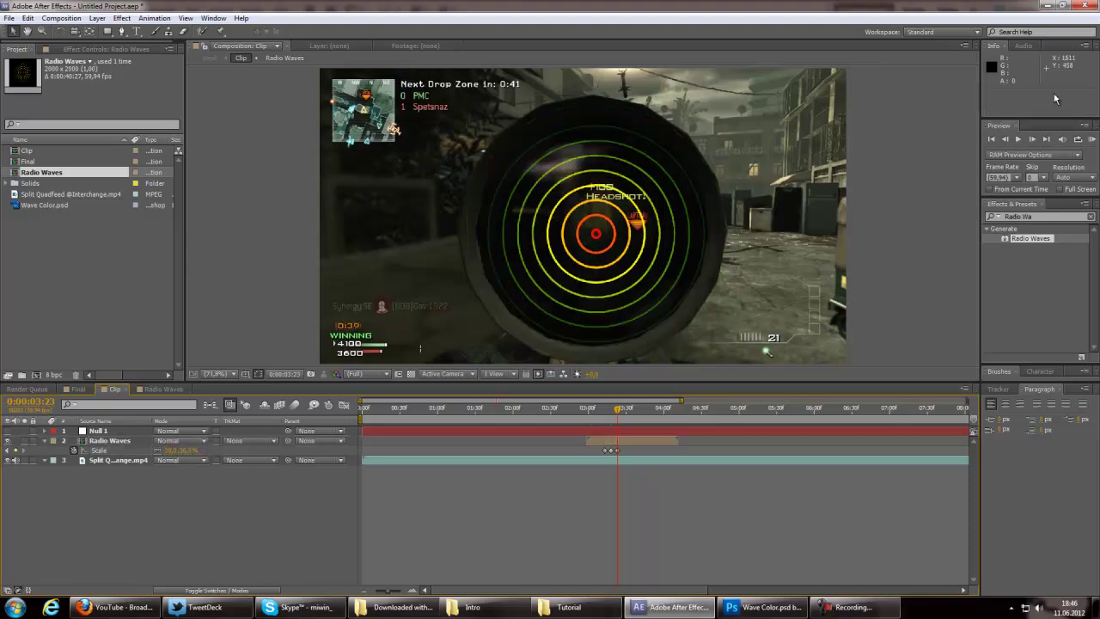
- Frame-step through the Clip comp to check the rings' tracking, then return to 0:00:03:08
click(1033, 139)
click(1032, 139)
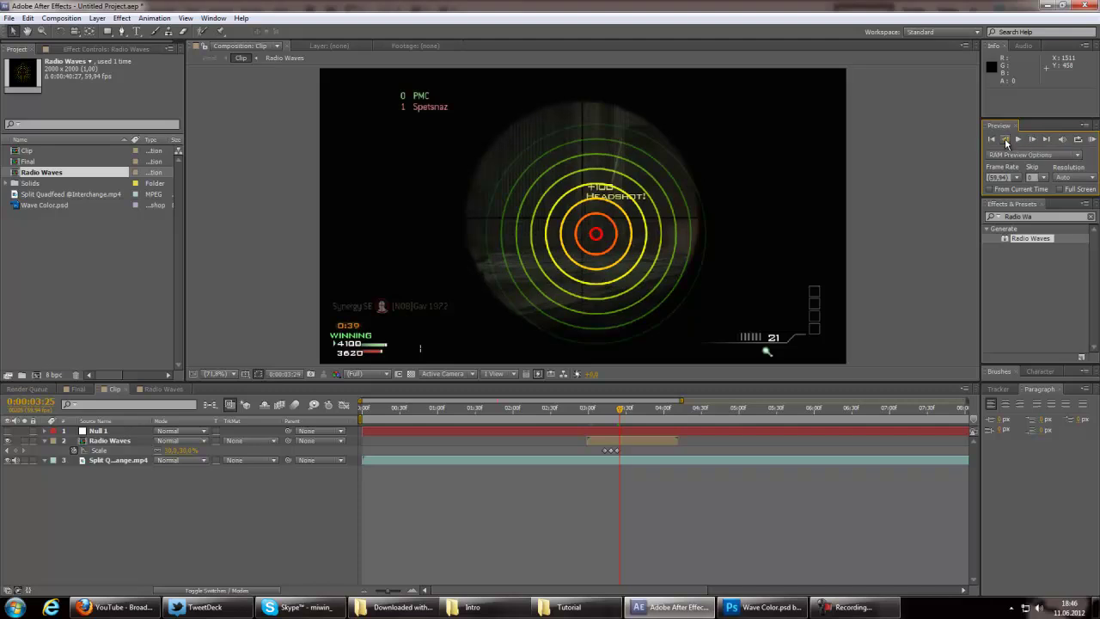
click(1004, 138)
click(1004, 138)
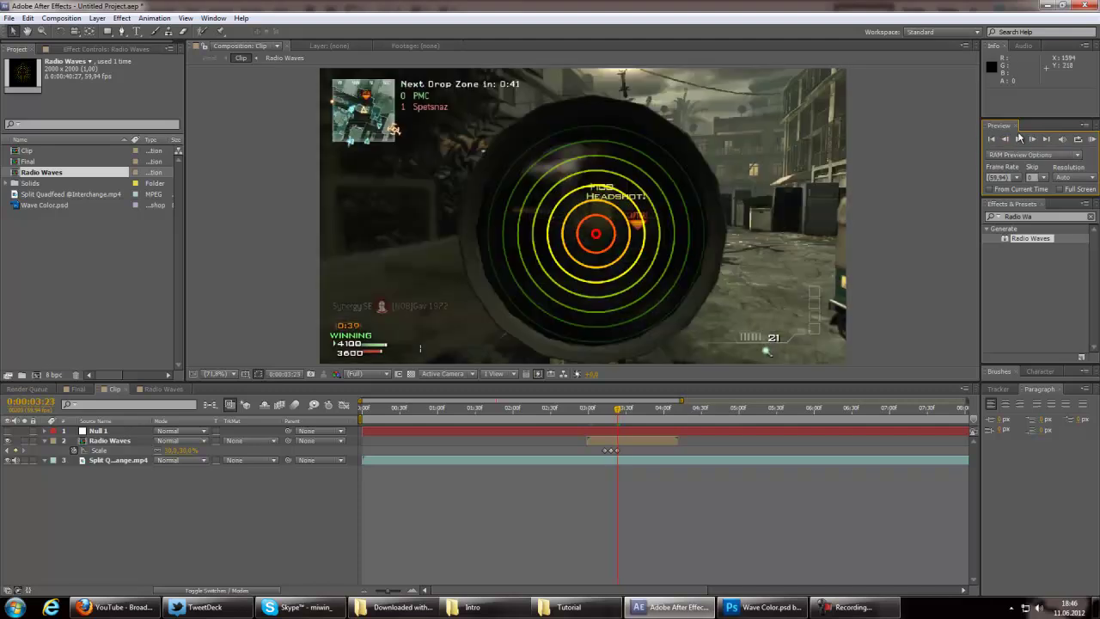
click(617, 440)
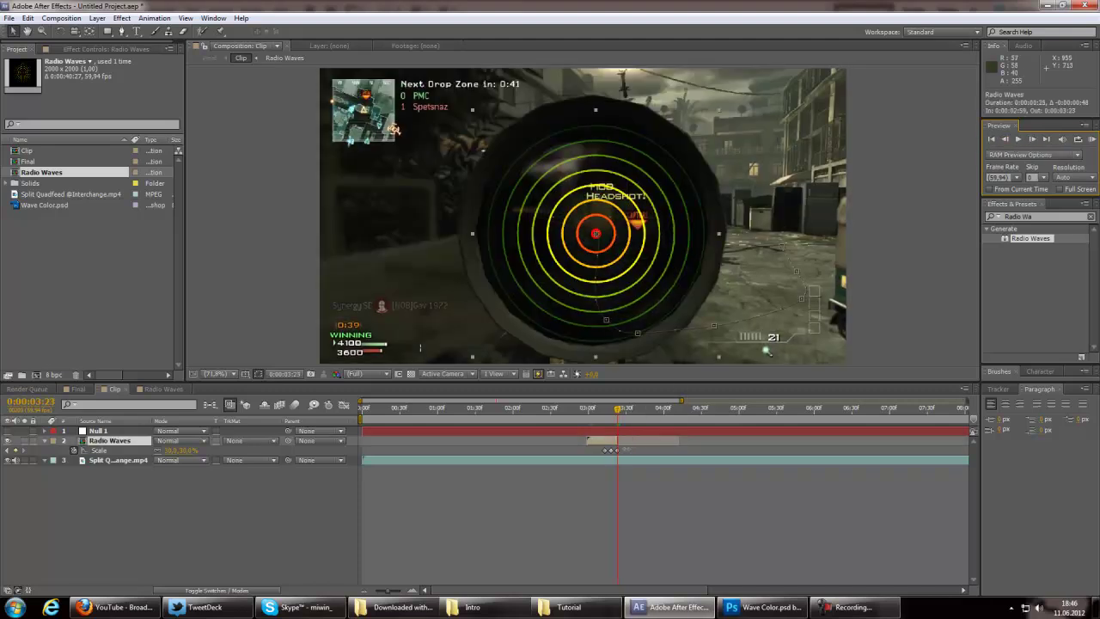
click(1032, 138)
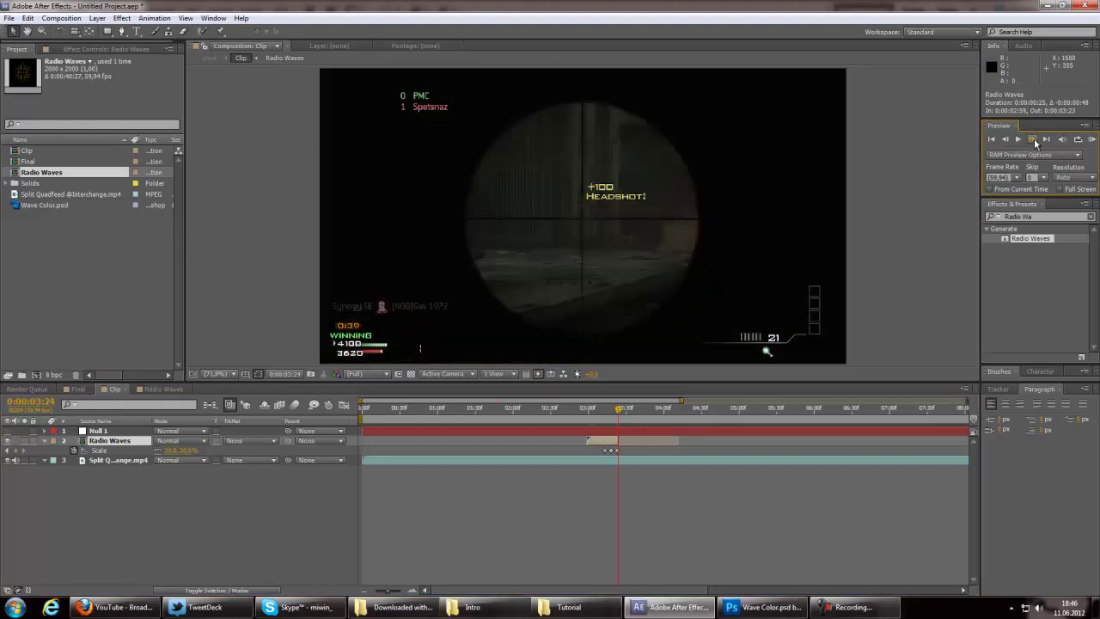
drag(613, 414, 598, 415)
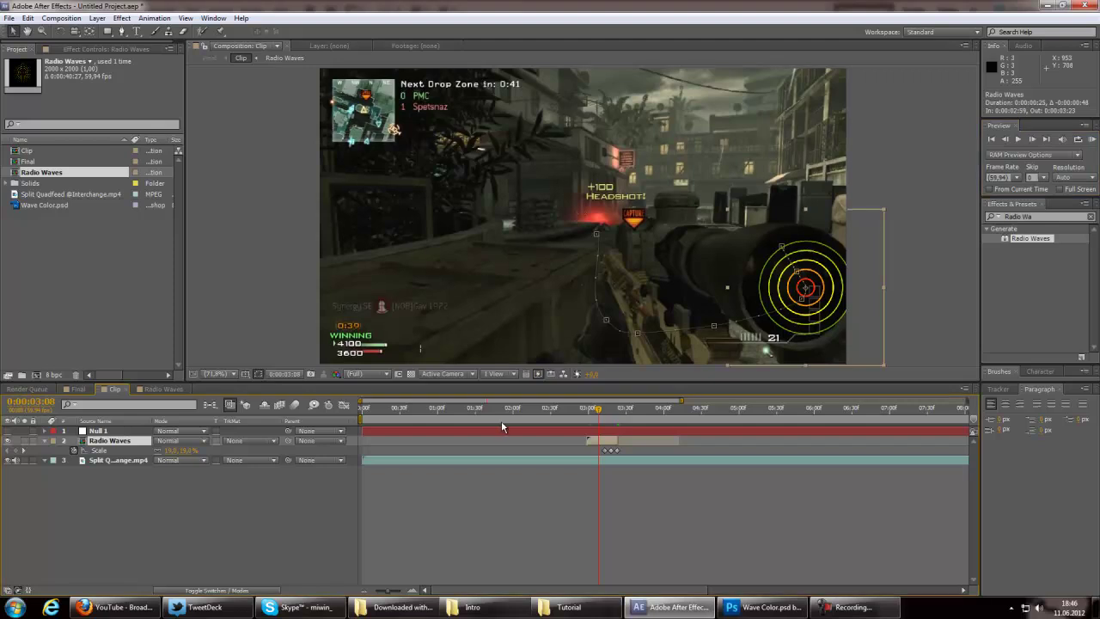
- Make Radio Waves a 3D layer and keyframe its Y Rotation at about 12°
click(217, 590)
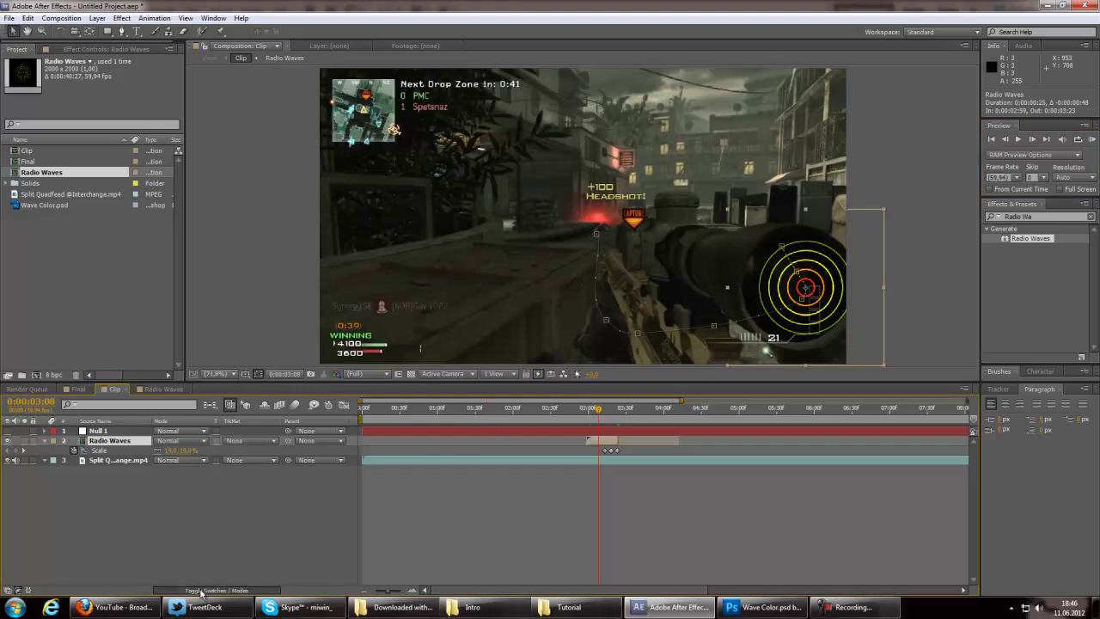
click(218, 440)
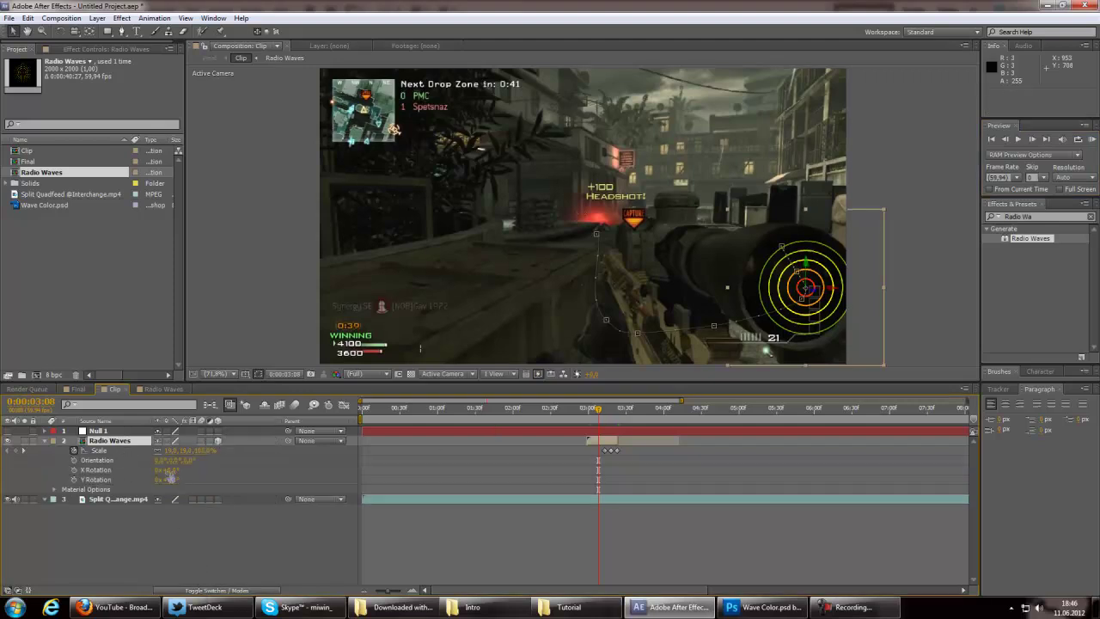
drag(167, 479, 177, 479)
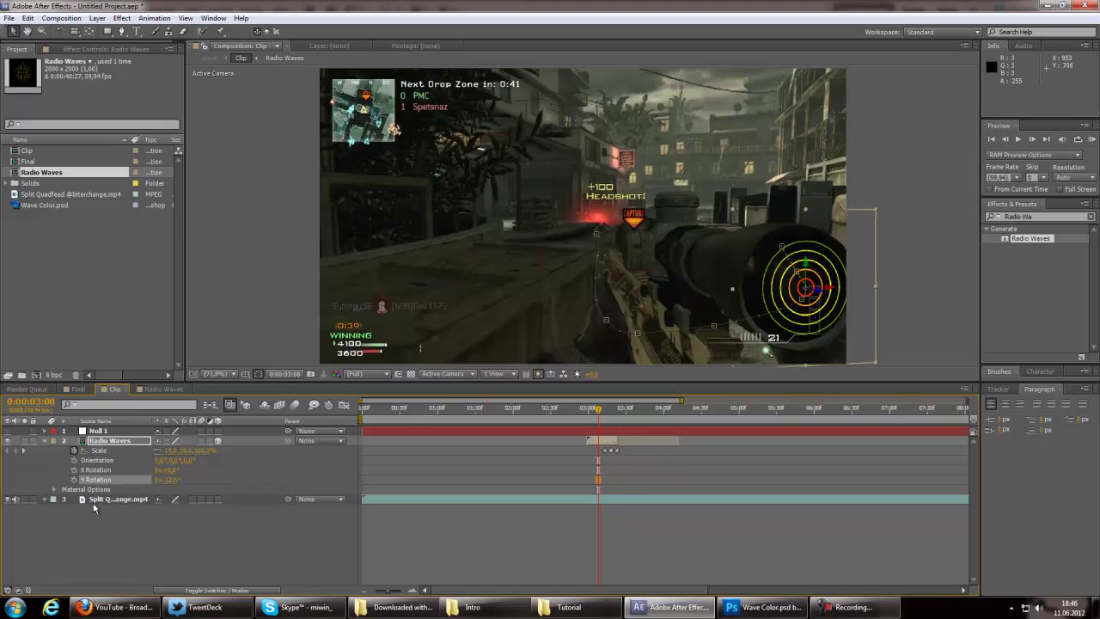
click(75, 480)
- Move the Y Rotation keyframe to 3:25 and scrub to check the tilt
drag(602, 411, 604, 414)
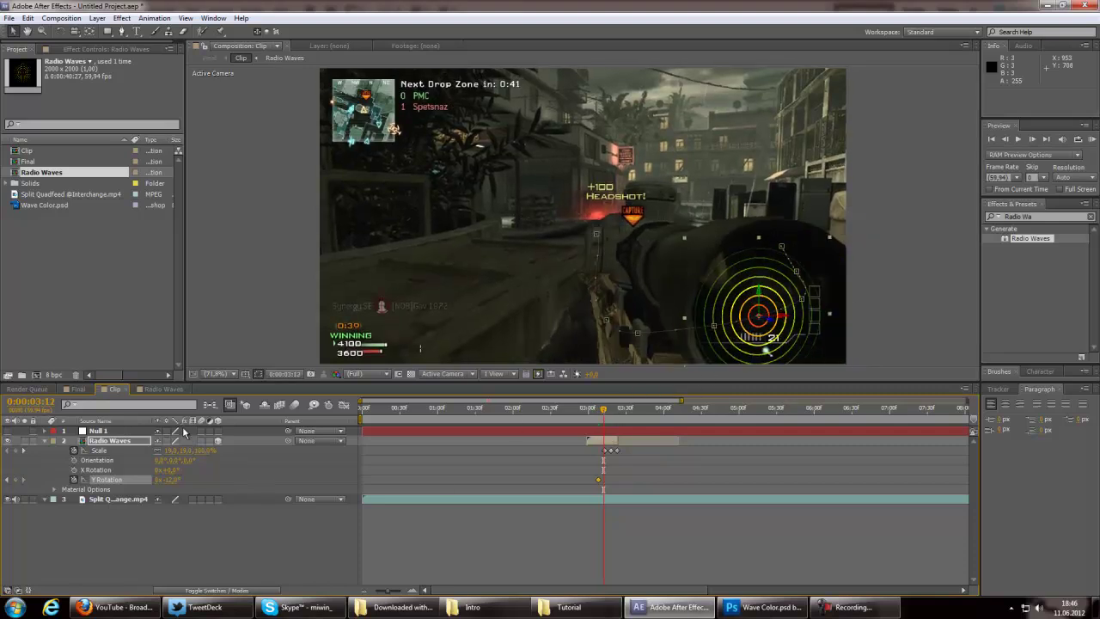
click(284, 530)
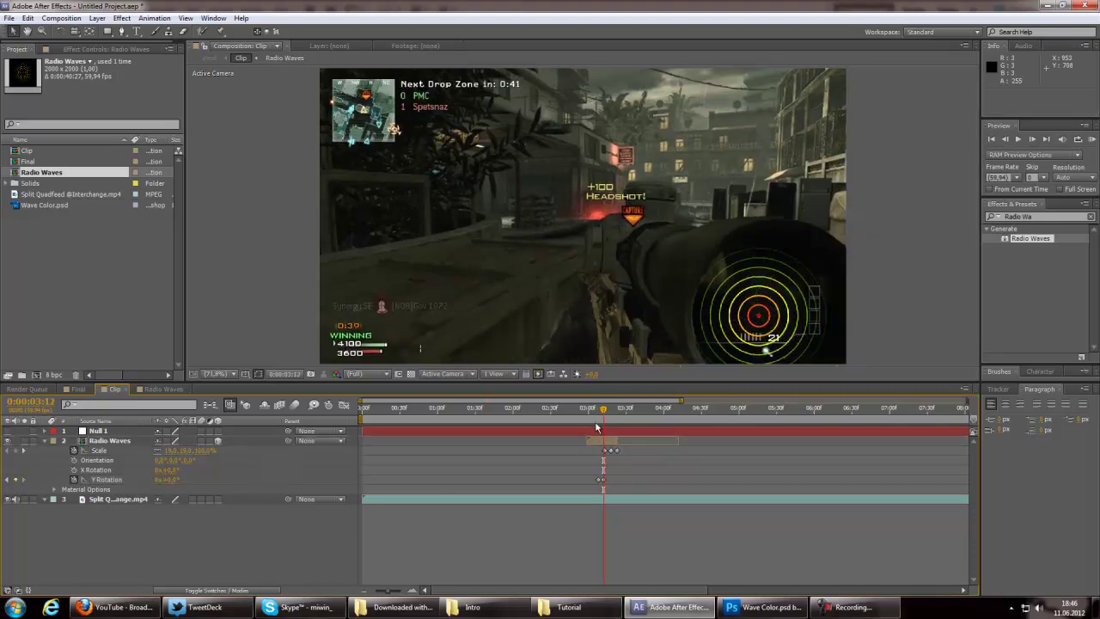
drag(603, 410, 600, 410)
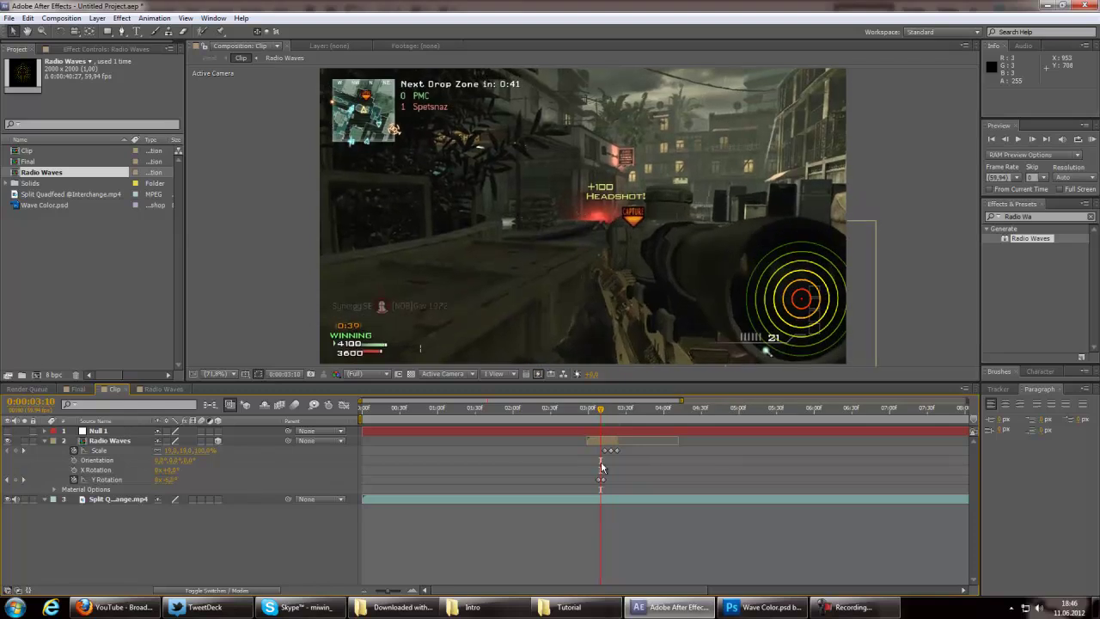
drag(602, 480, 619, 479)
click(605, 409)
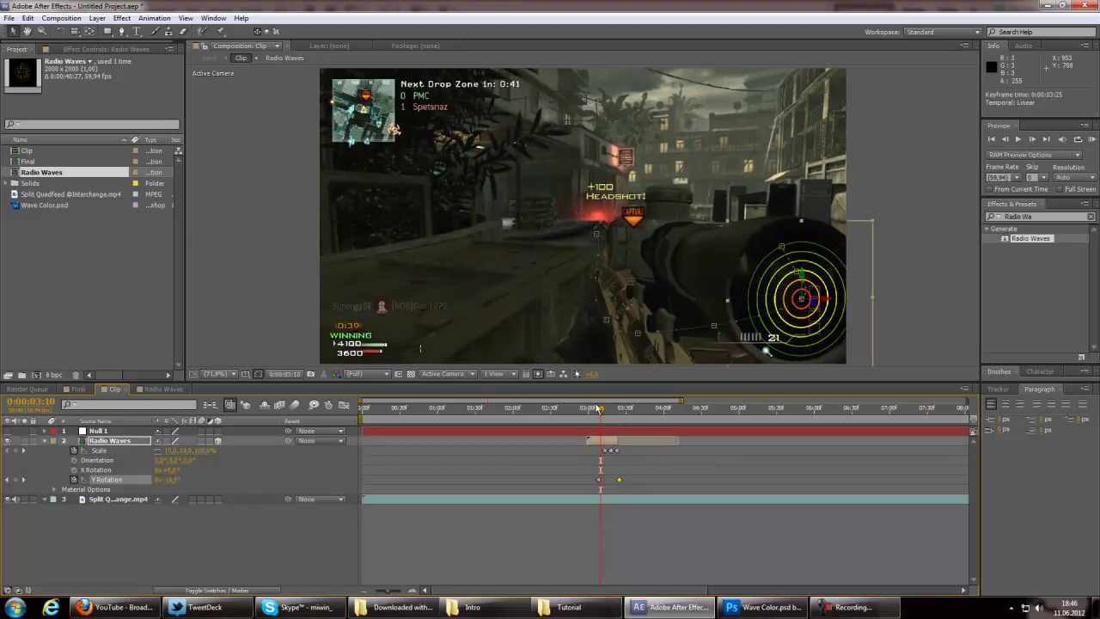
drag(606, 411, 584, 412)
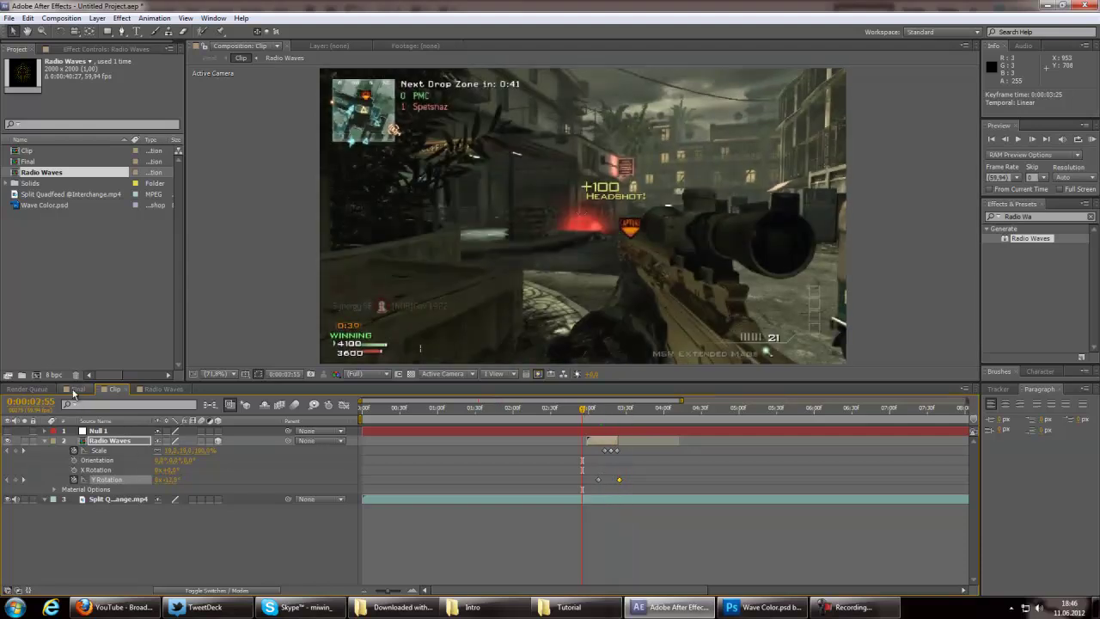
- Add a new adjustment layer to the Final comp around 0:00:03:53
click(75, 390)
drag(410, 412, 422, 413)
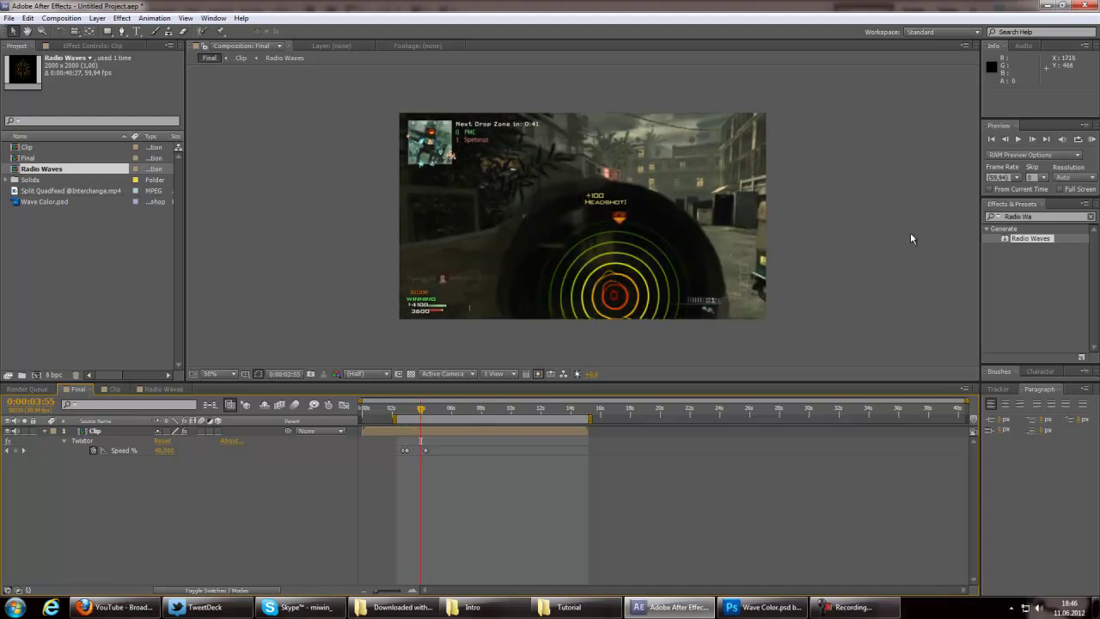
click(97, 18)
mouse_move(104, 33)
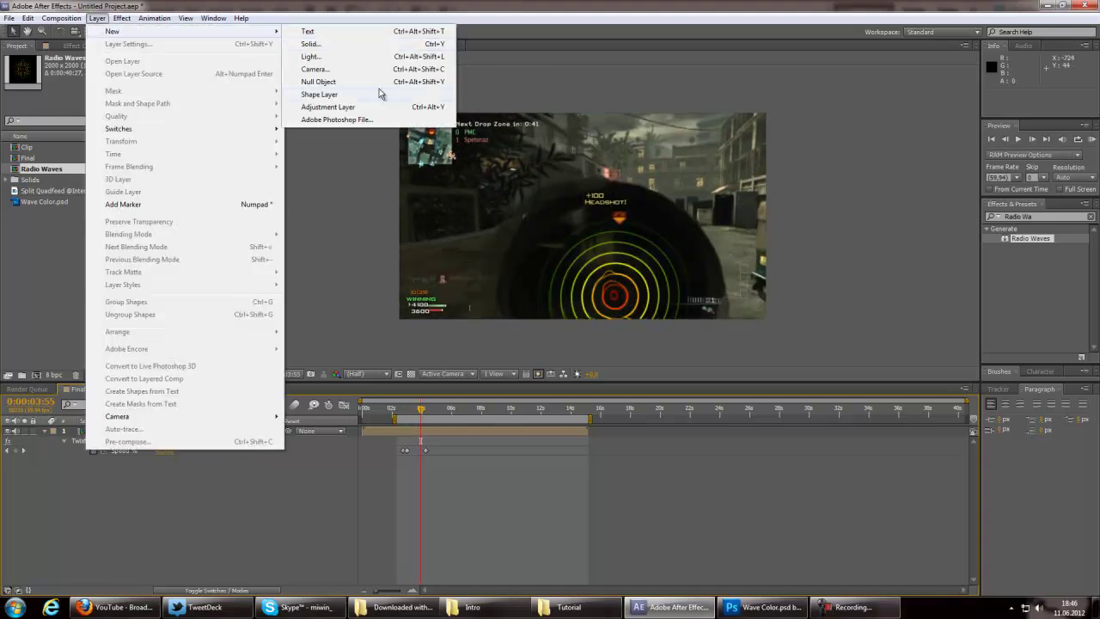
click(387, 109)
- Apply the 'miwin' colour-correction preset to the adjustment layer and nudge its Master Hue slightly
click(1040, 204)
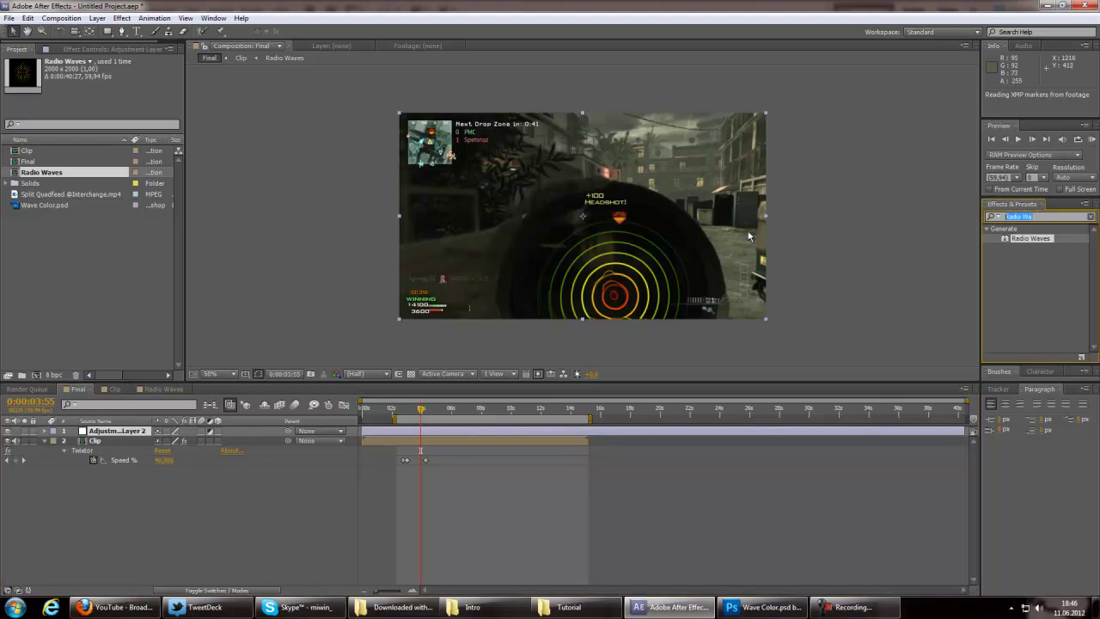
text(miwin)
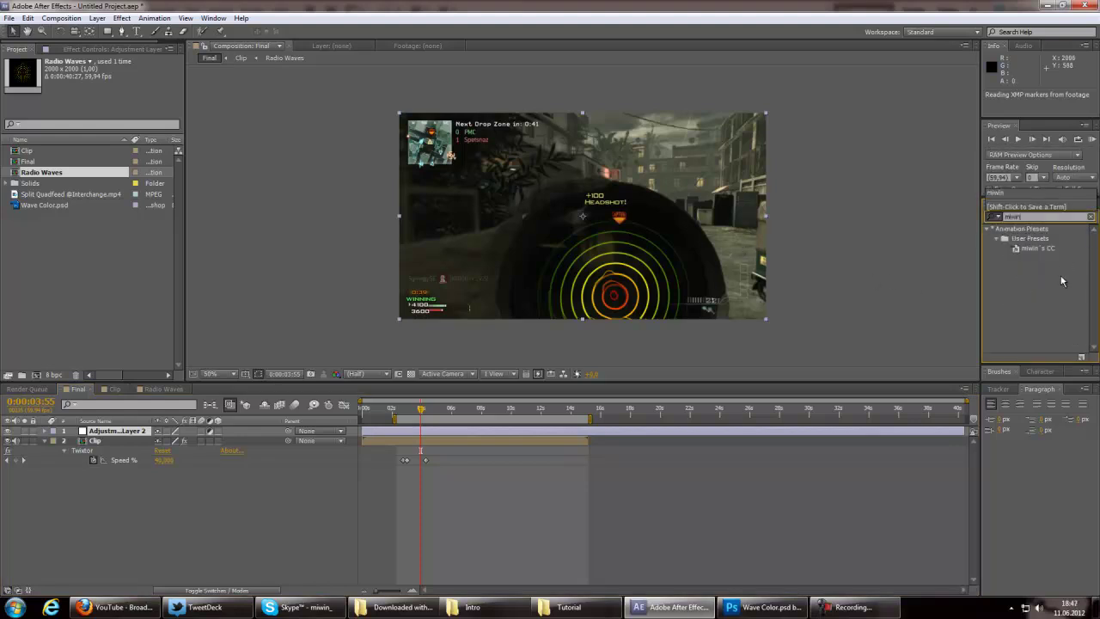
double_click(1045, 247)
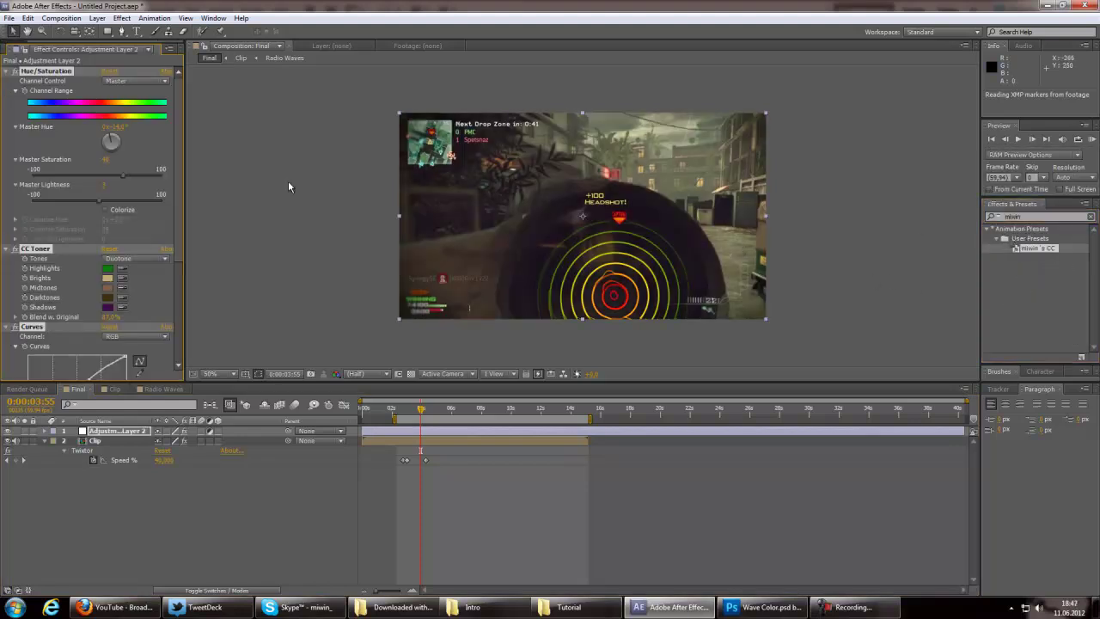
drag(110, 140, 111, 141)
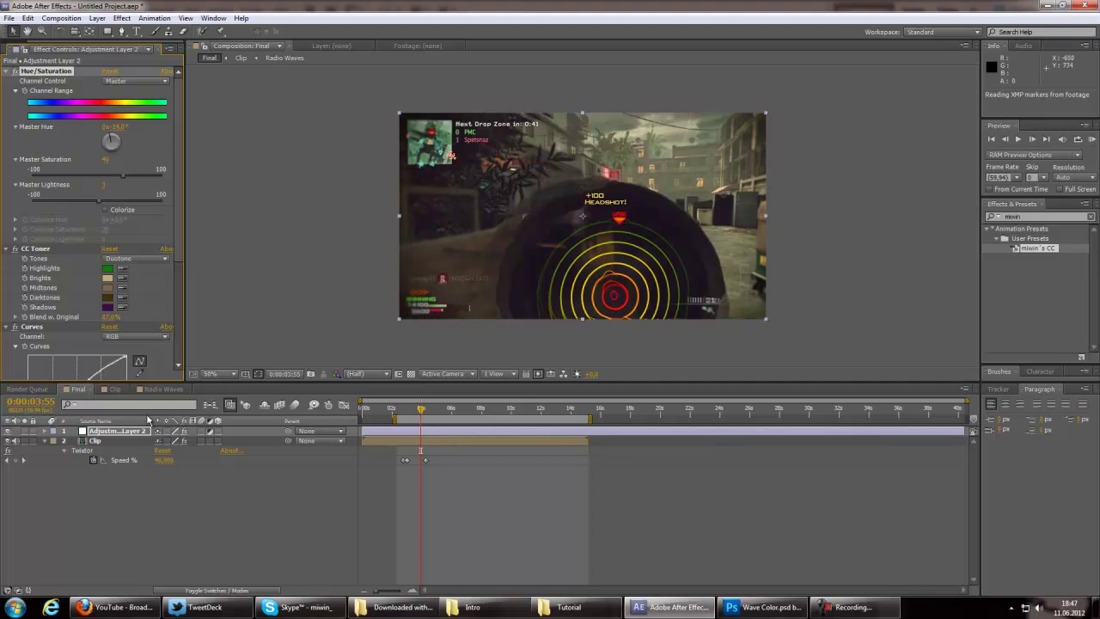
click(118, 440)
drag(419, 410, 404, 410)
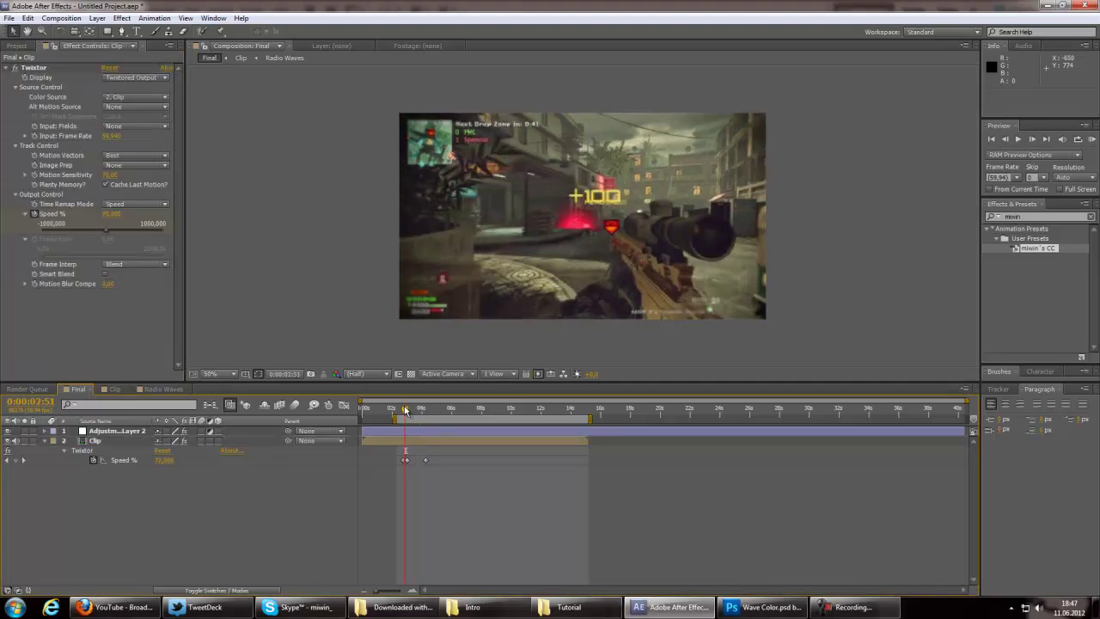
- Run a RAM preview of the Final comp, then stop it
key(KP_0)
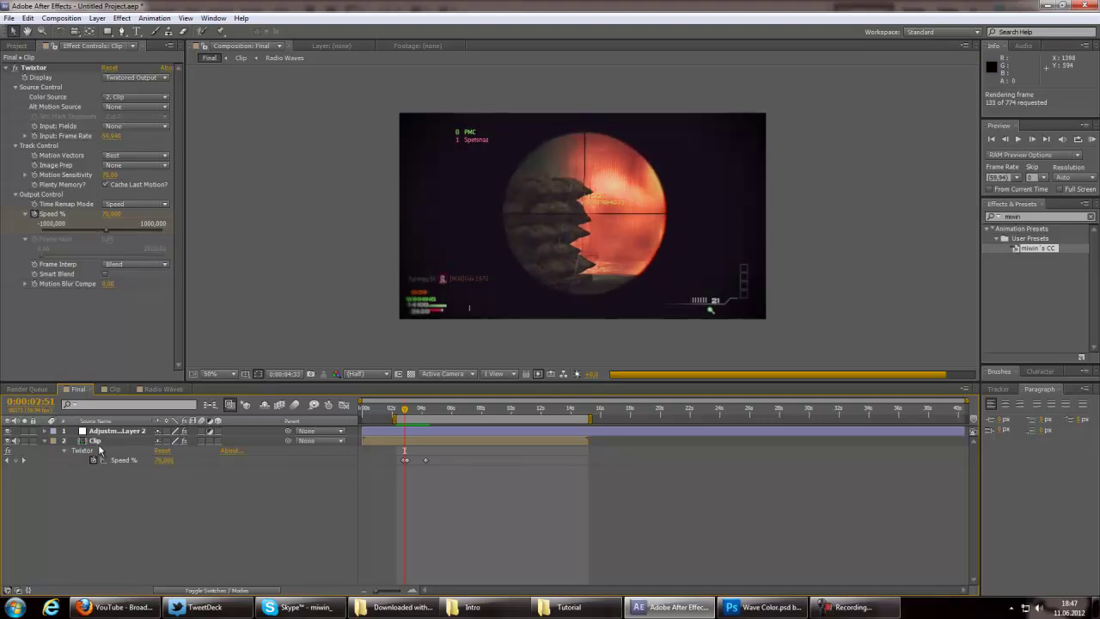
click(413, 293)
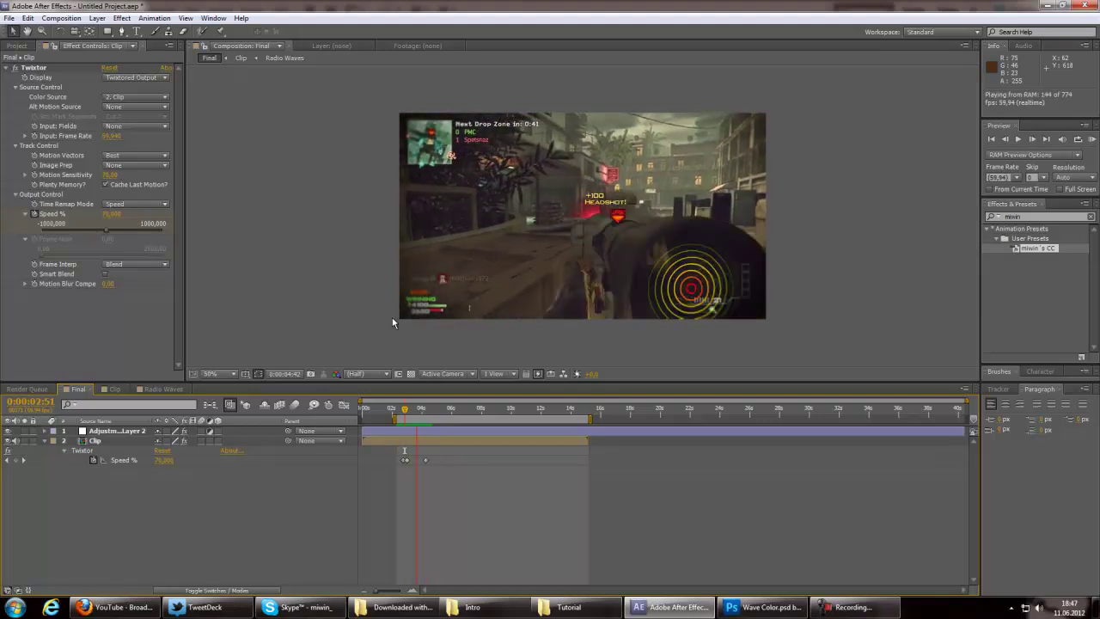
click(386, 319)
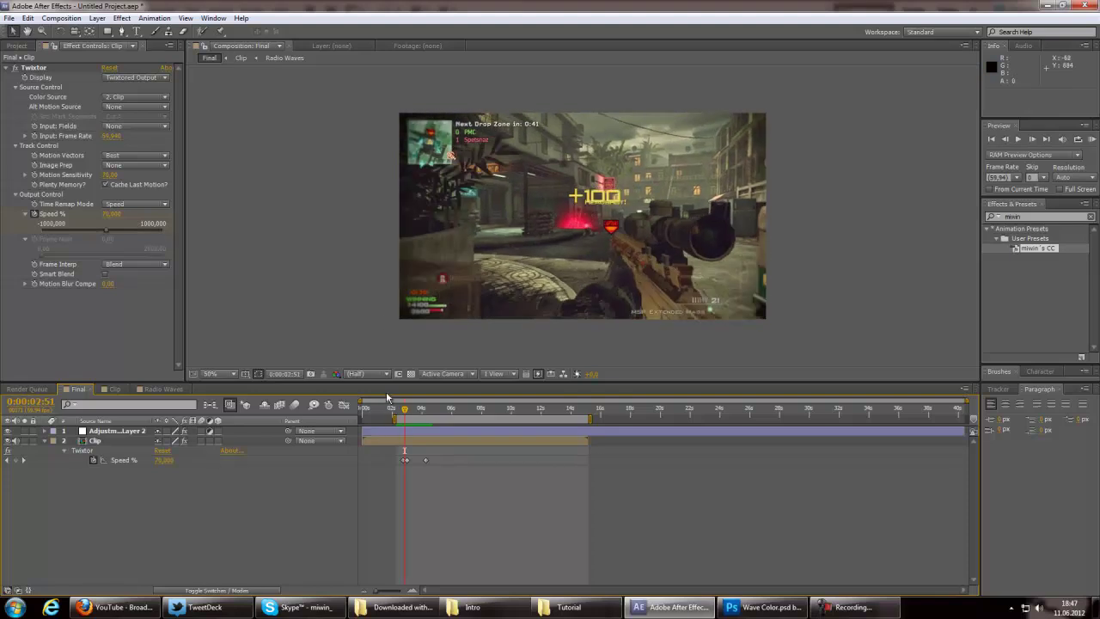
- Scrub Final to 0:00:03:55, then open the Radio Waves comp at 0:00:12:27
drag(402, 413, 420, 415)
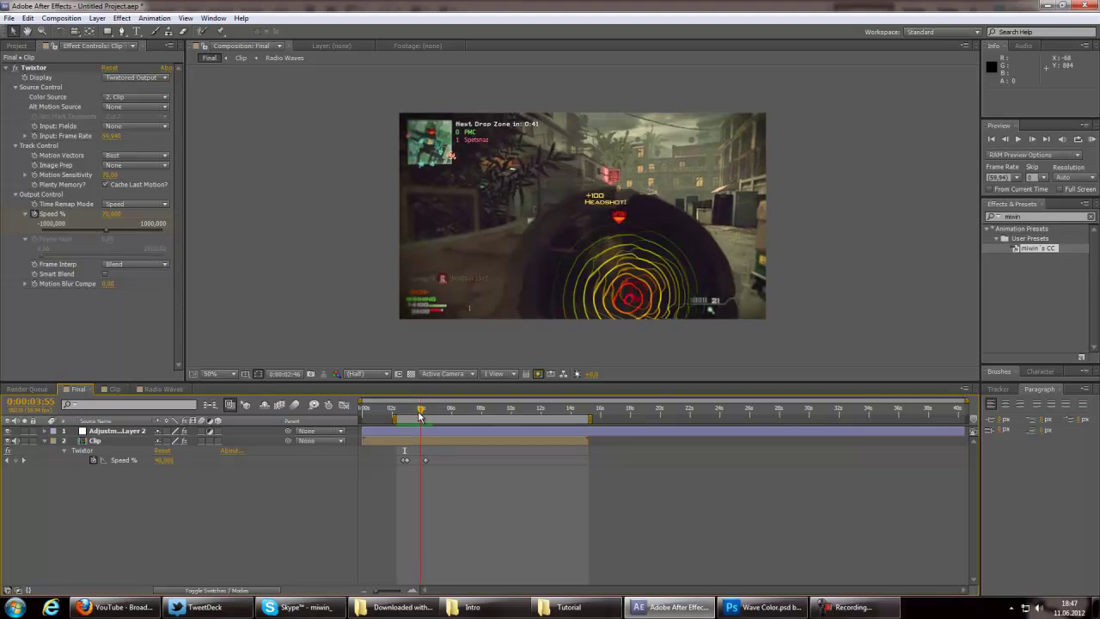
drag(414, 416, 419, 416)
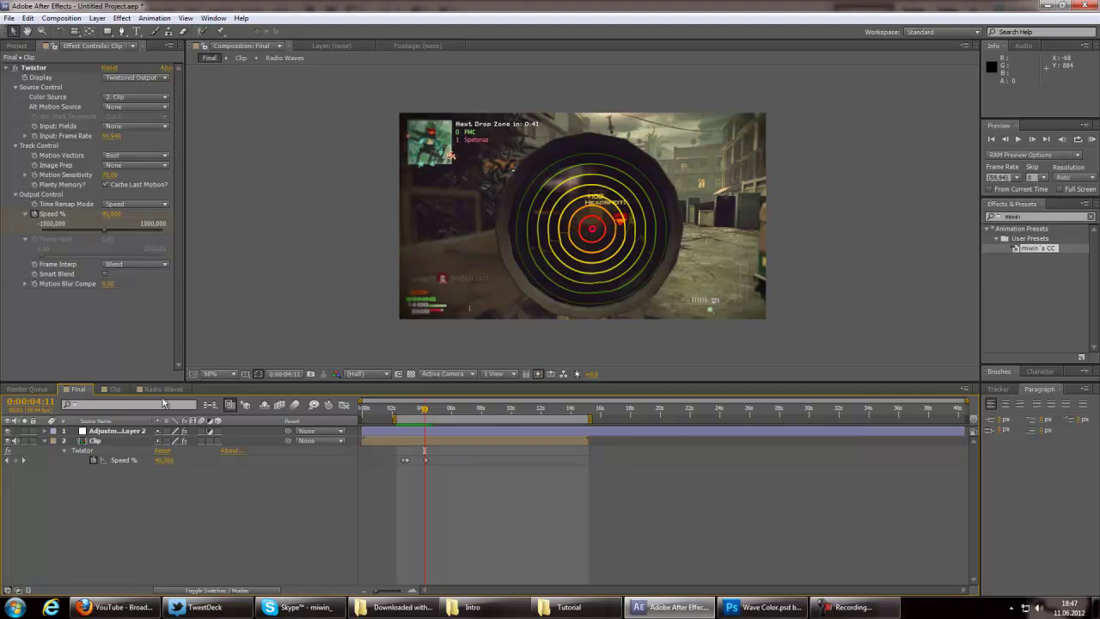
click(164, 388)
drag(455, 402, 547, 405)
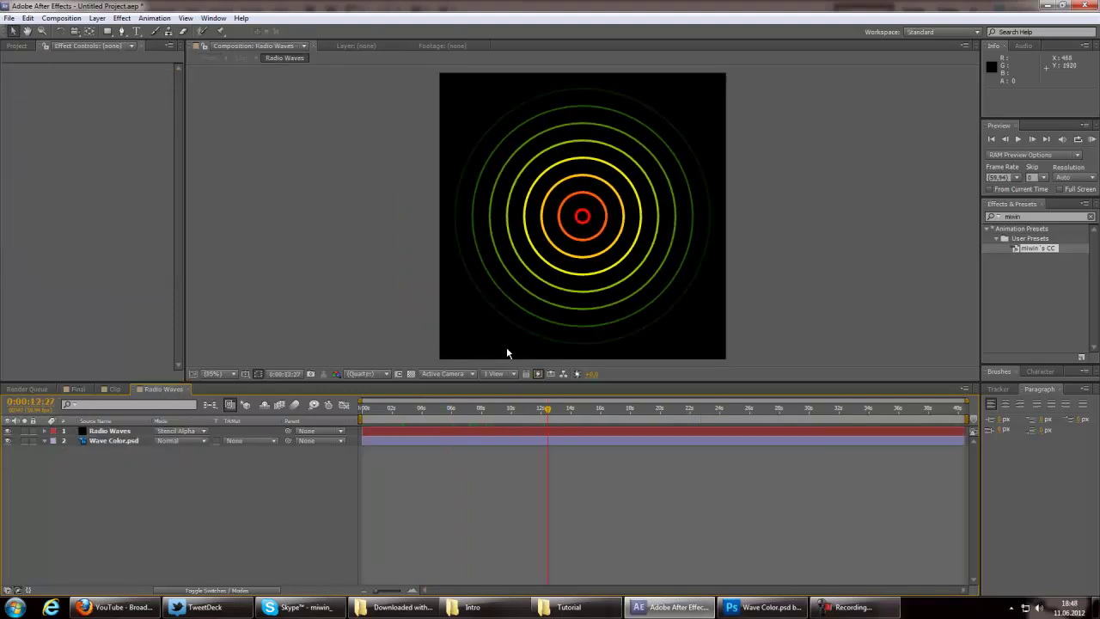